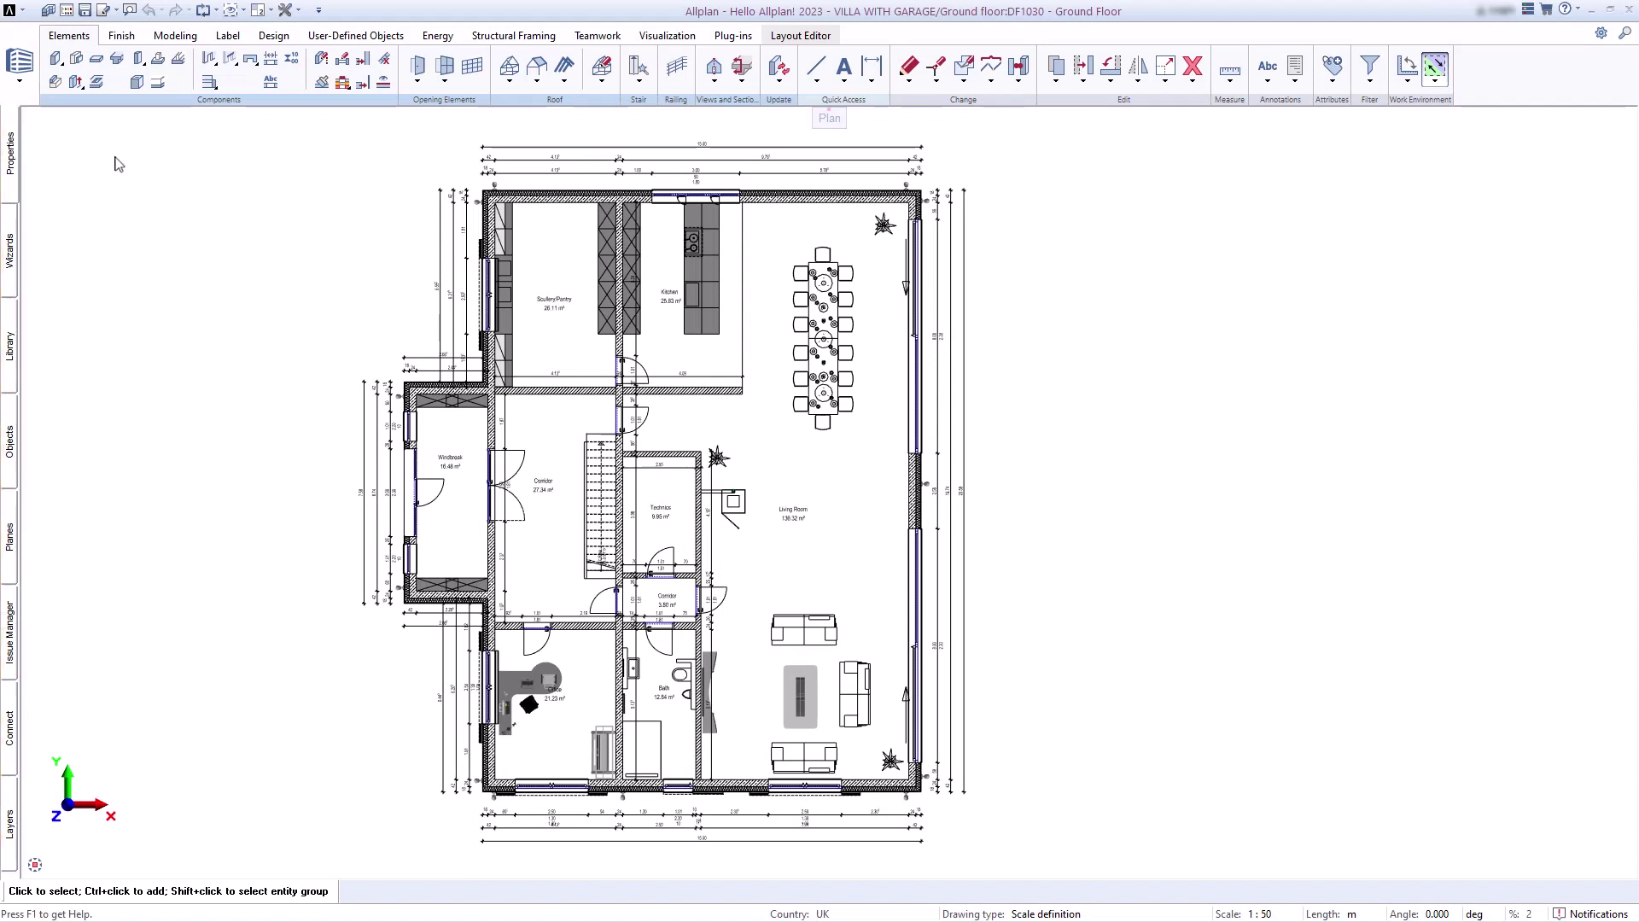
Open the Properties palette from the left palette bar beside the villa plan
{"action": "left_click", "coordinate": [12, 128]}
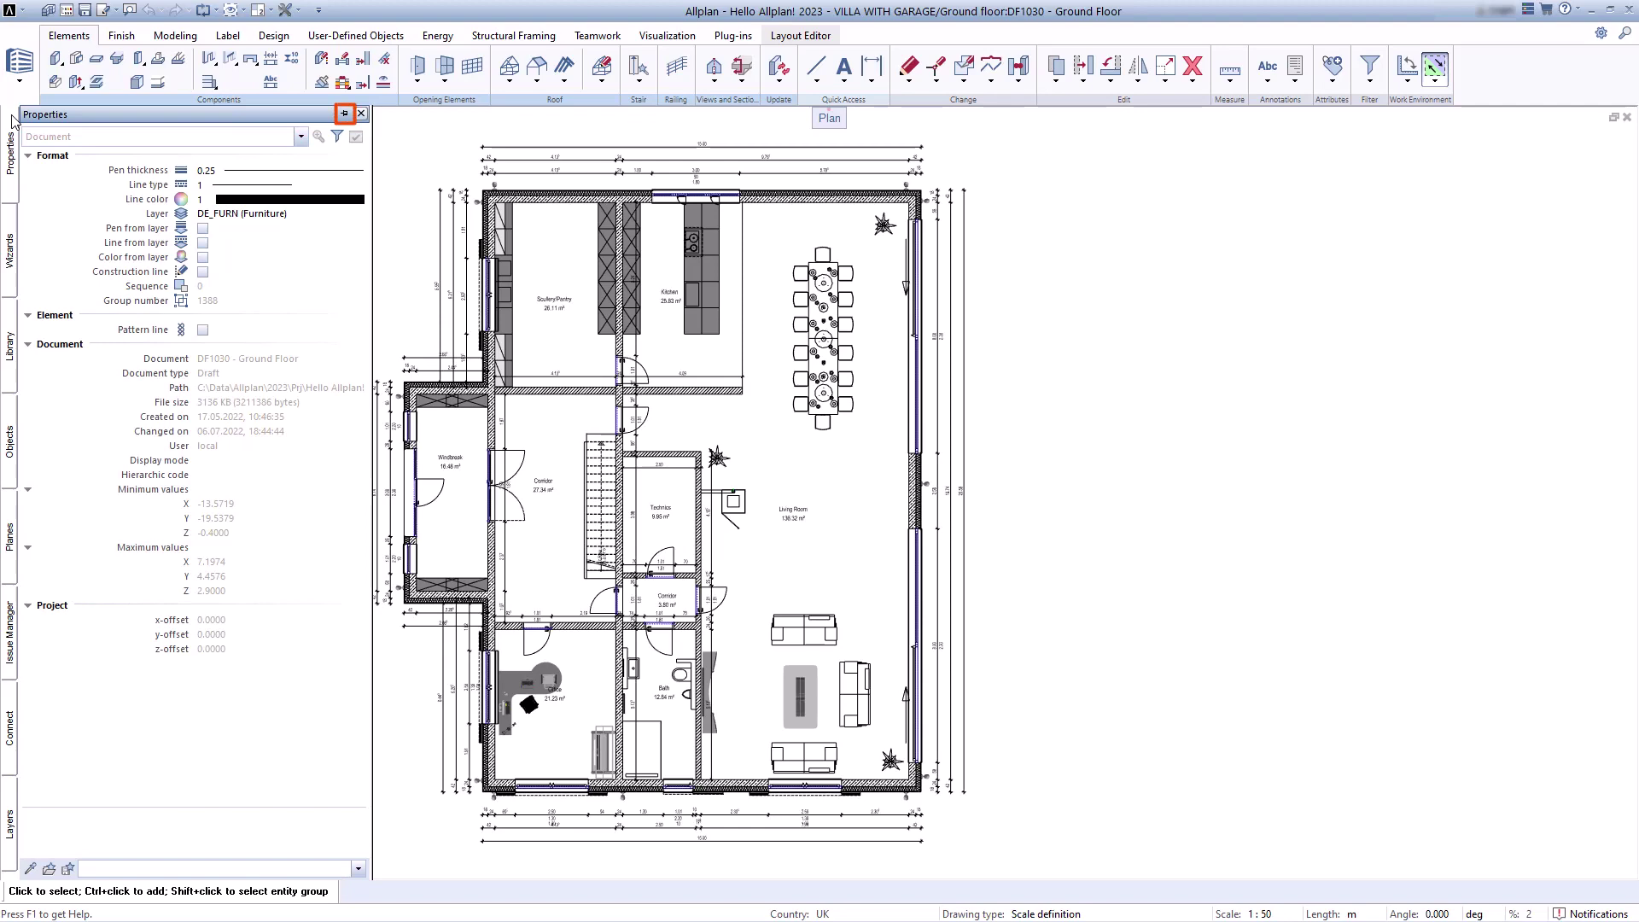
Dock the Properties palette and inspect the top dimension line, exterior wall and a door
{"action": "left_click", "coordinate": [344, 114]}
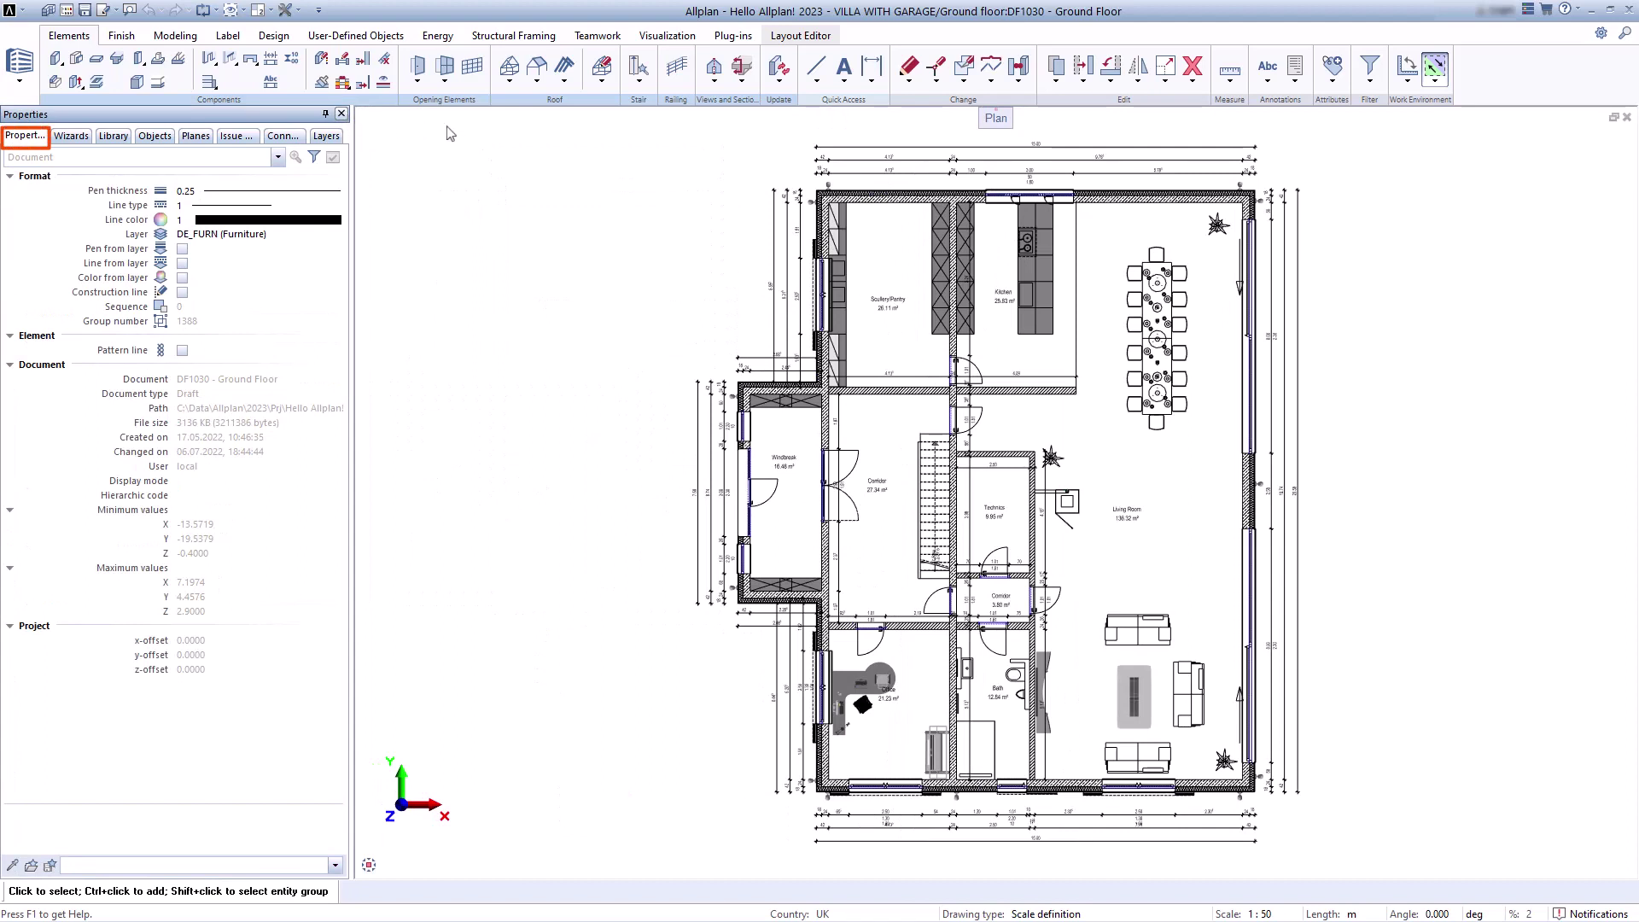
{"action": "left_click", "coordinate": [848, 176]}
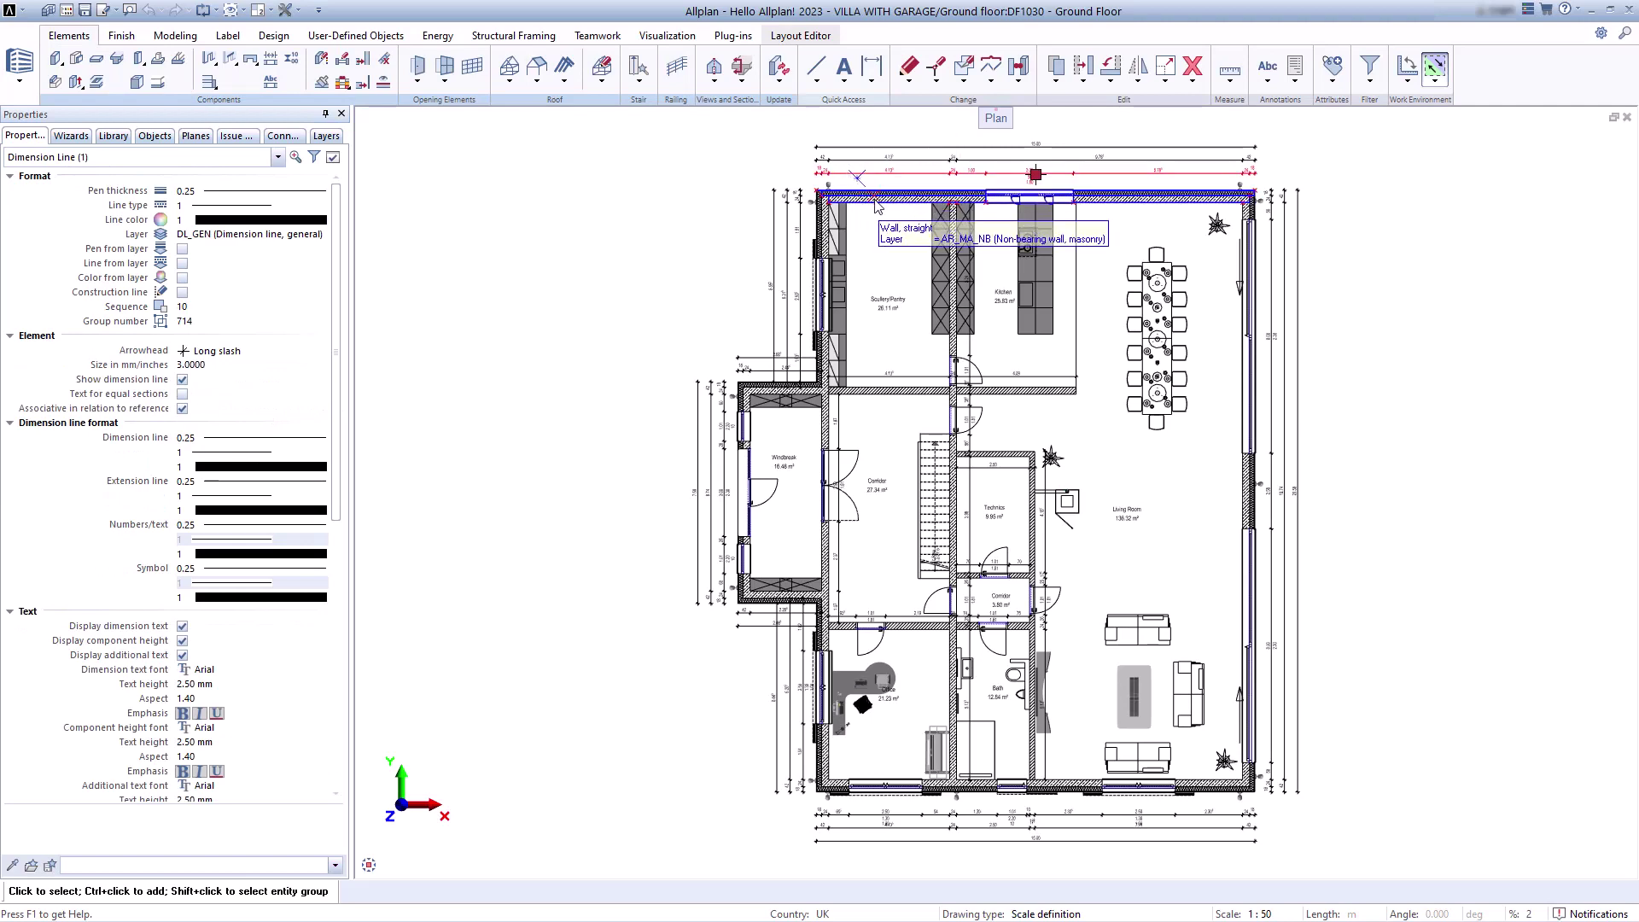
{"action": "left_click", "coordinate": [877, 205]}
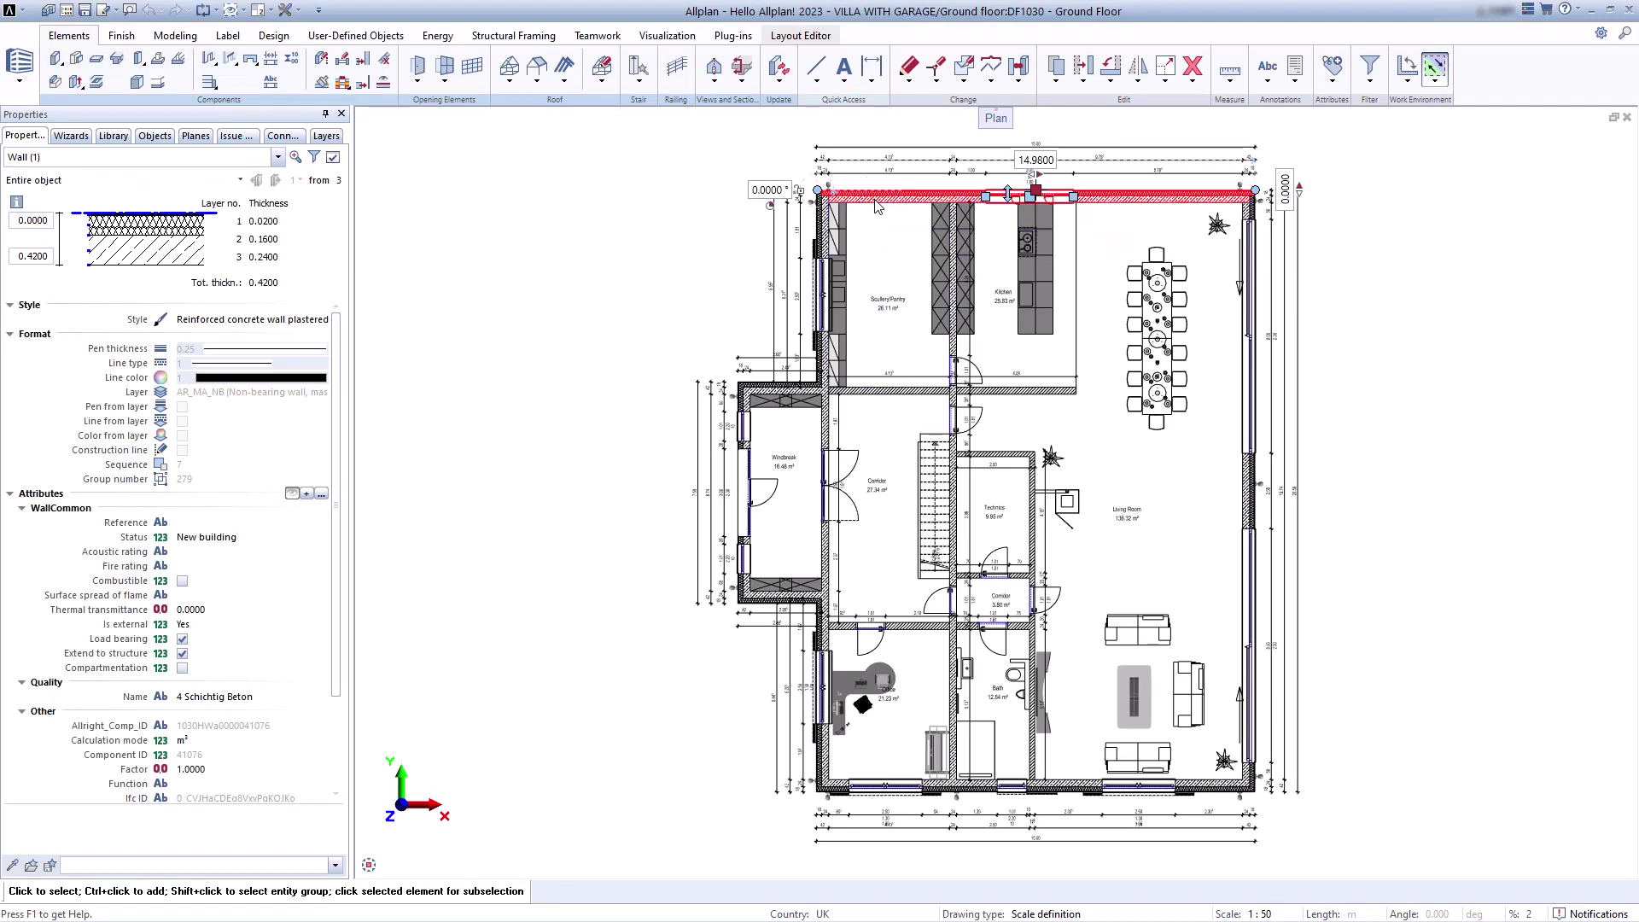
{"action": "left_click", "coordinate": [953, 369]}
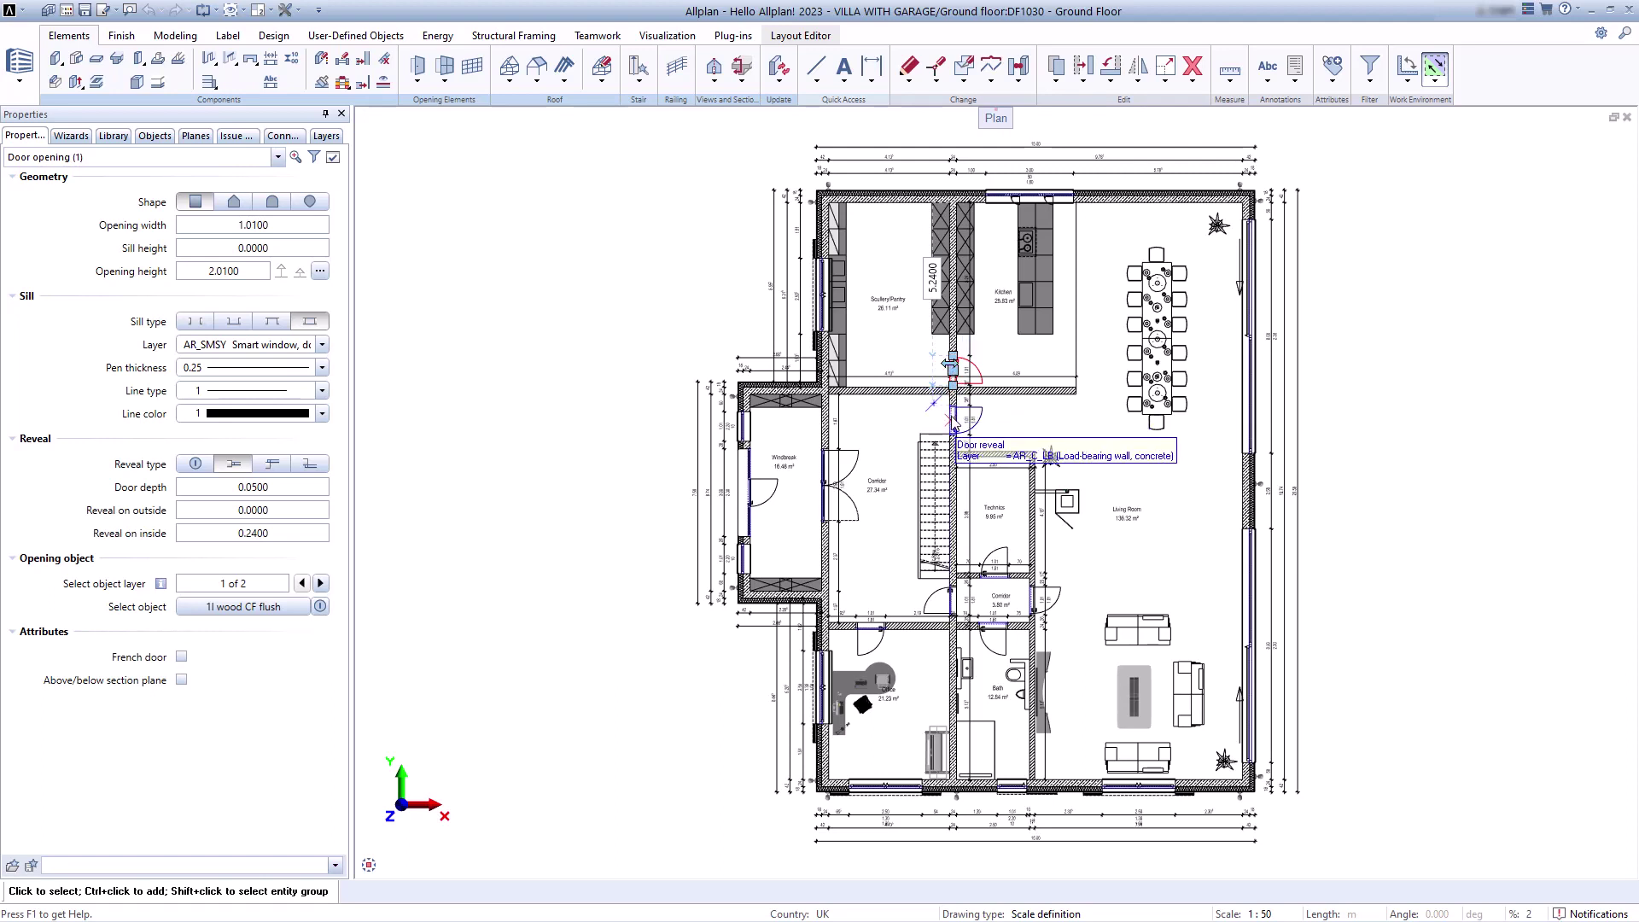
Add a second door and filter the palette to Door opening (2) properties
{"action": "left_click", "coordinate": [953, 421]}
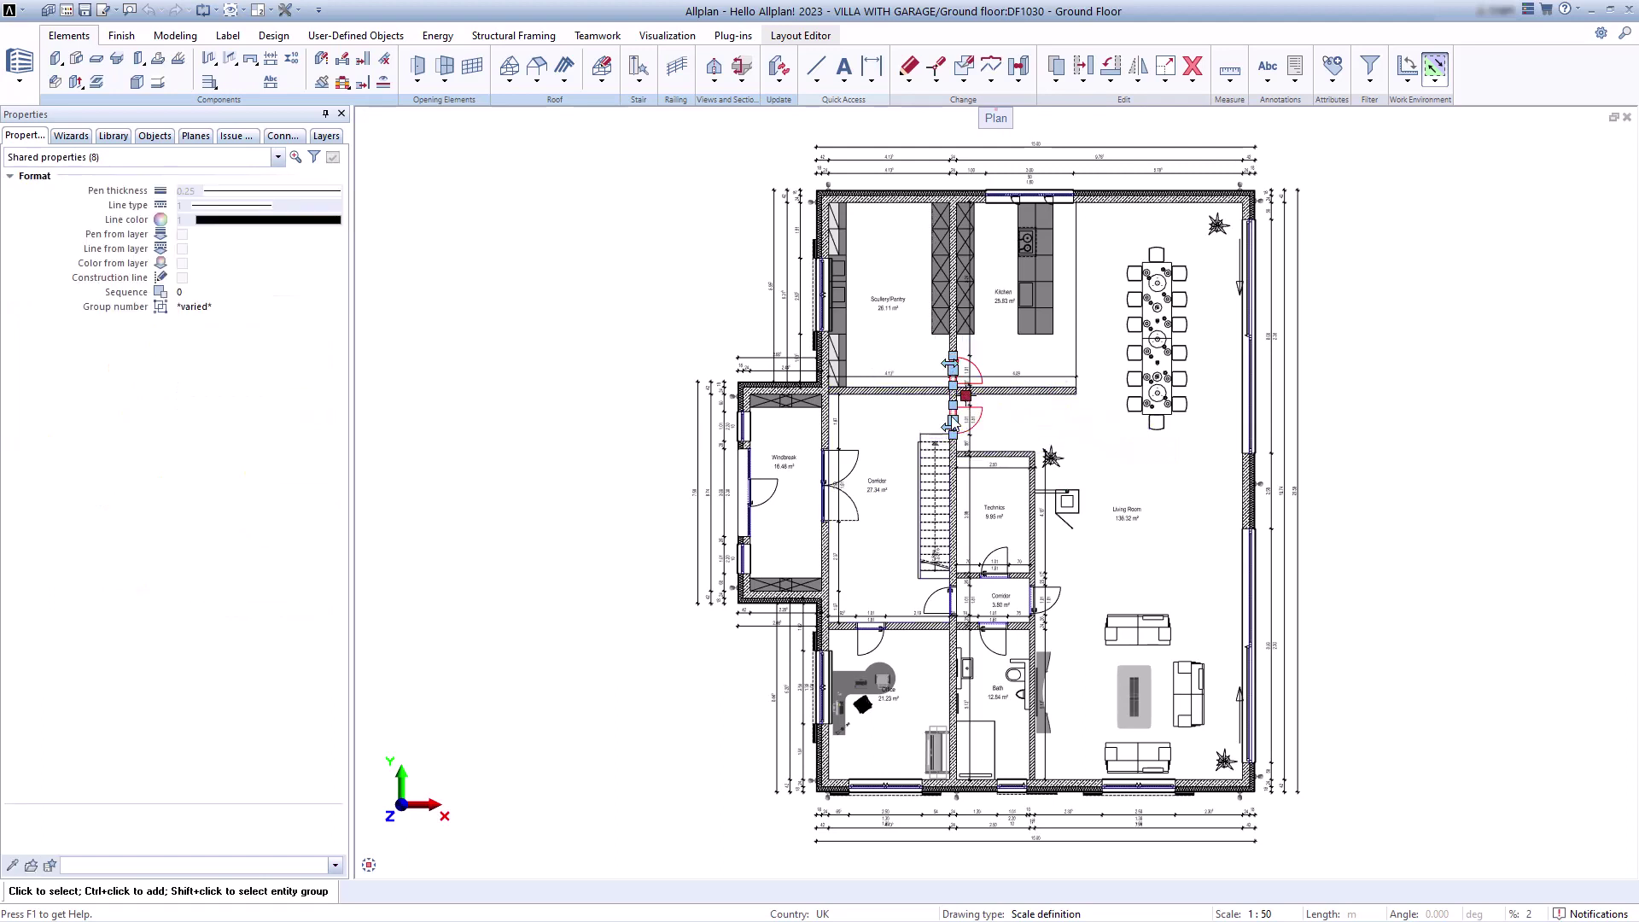
{"action": "left_click", "coordinate": [279, 158]}
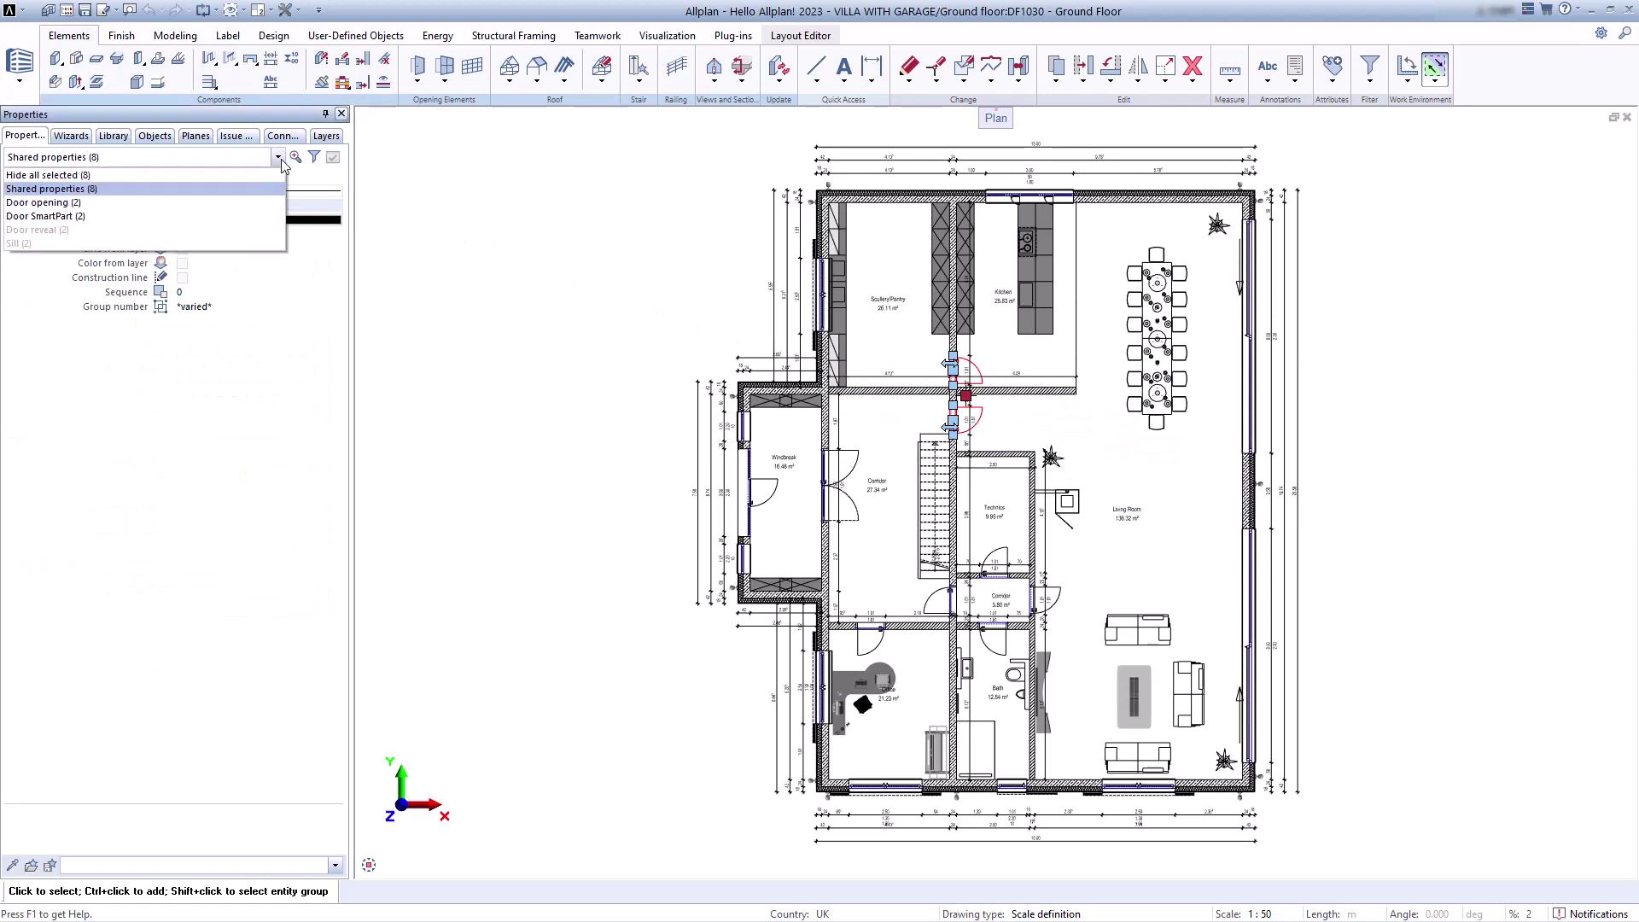
{"action": "left_click", "coordinate": [261, 205]}
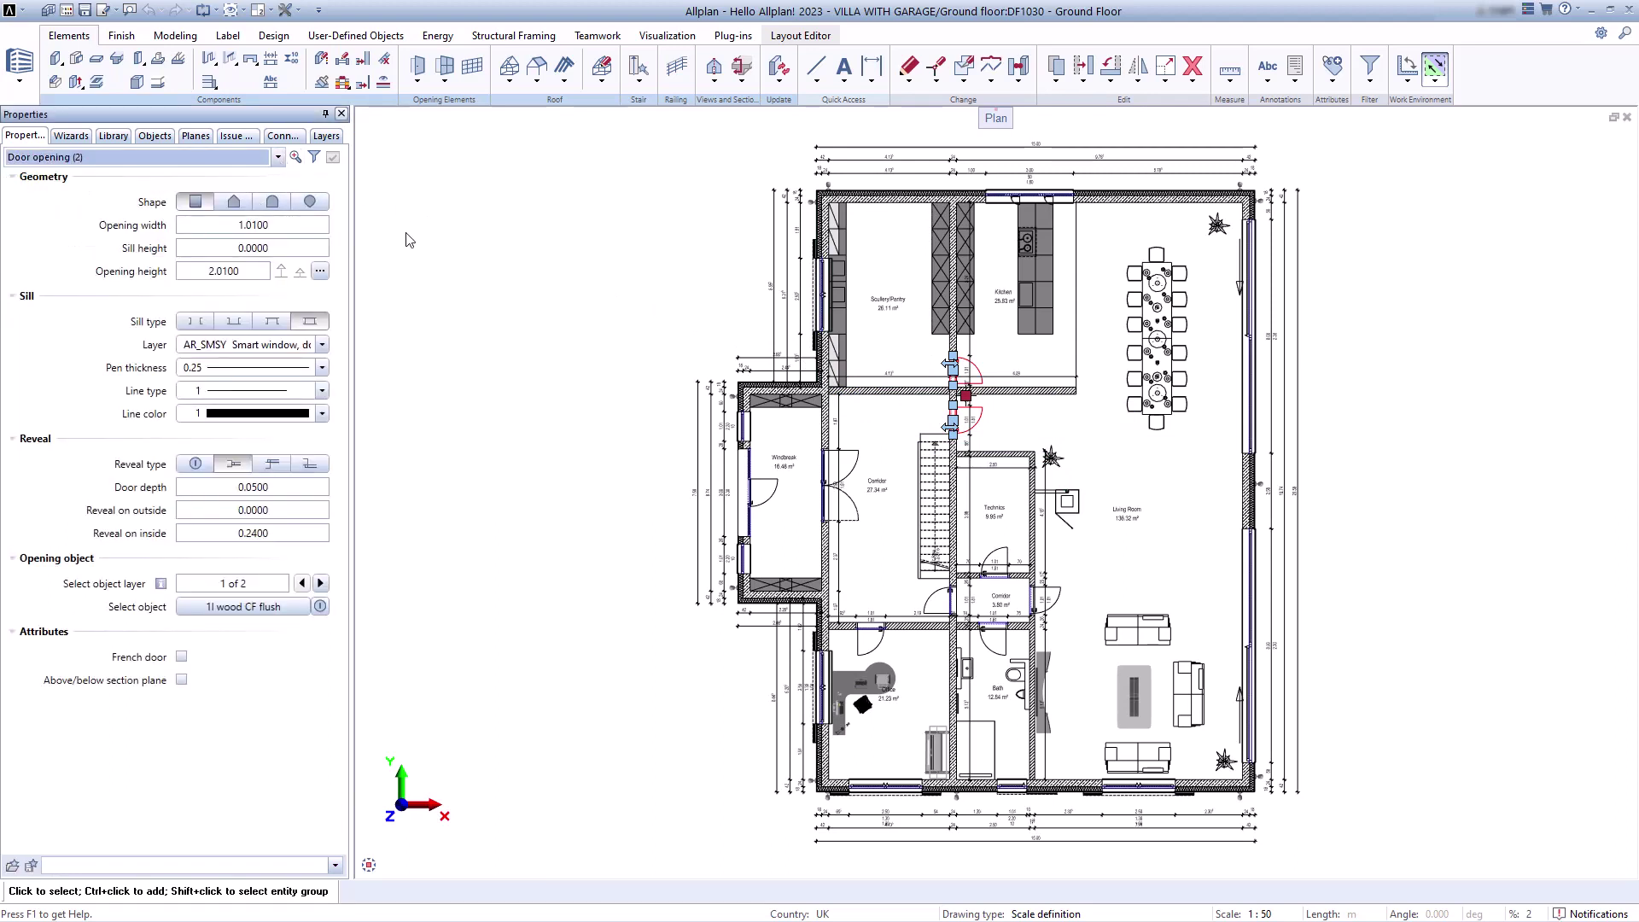
Browse the BIMEASY Slabs, Stairs and Handrails wizard pages, then show the Library palette
{"action": "left_click", "coordinate": [83, 140]}
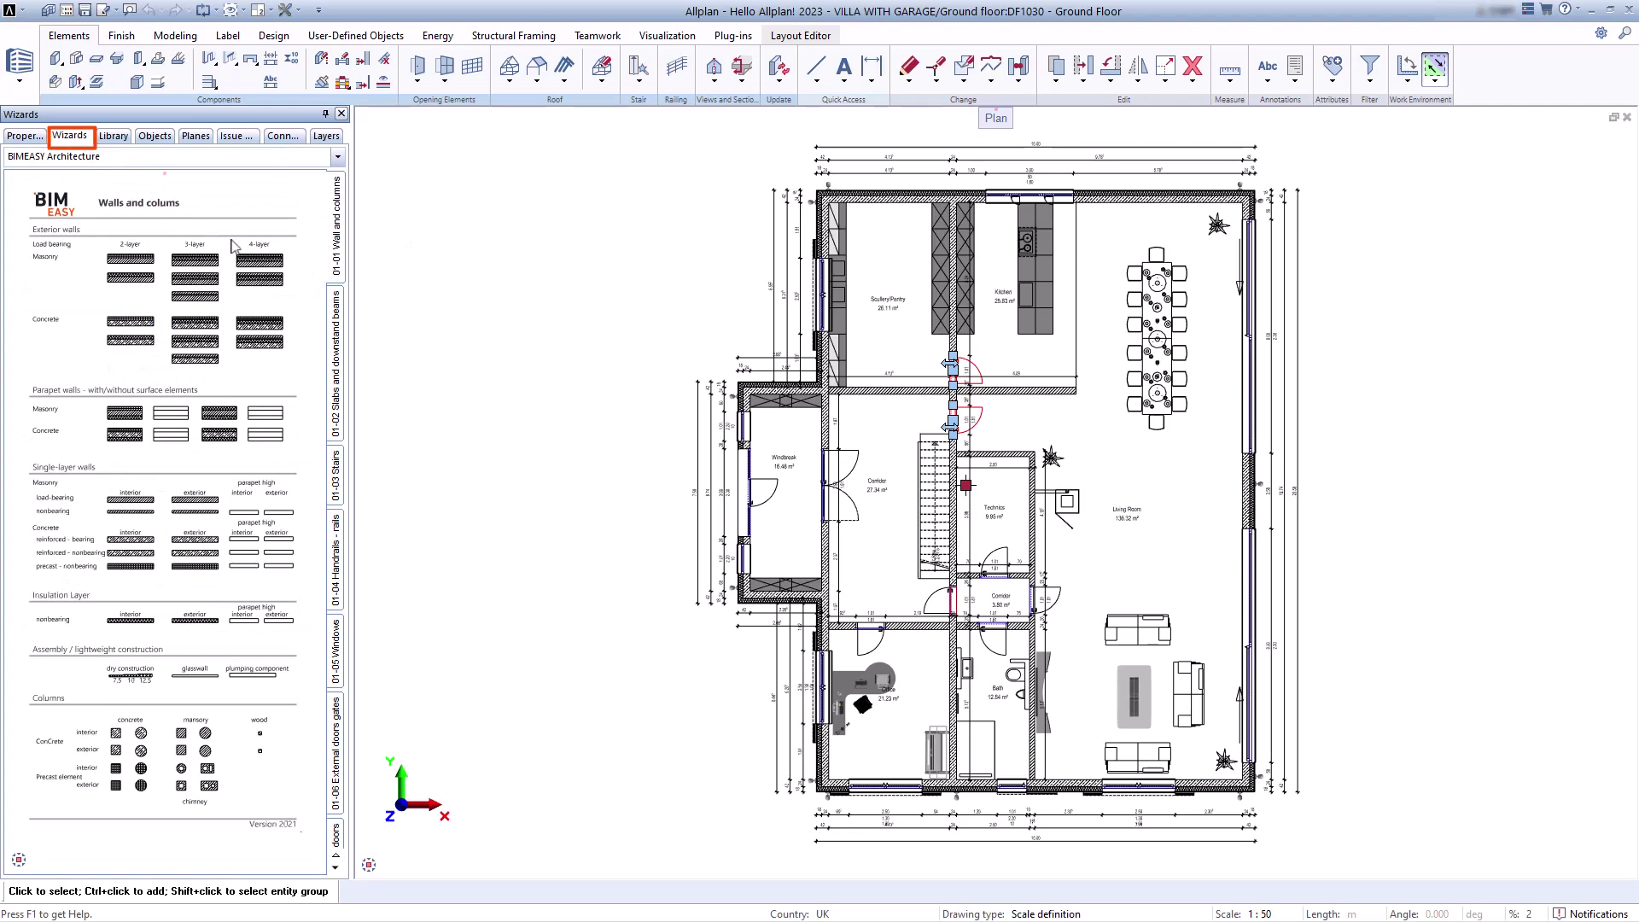
{"action": "left_click", "coordinate": [338, 318]}
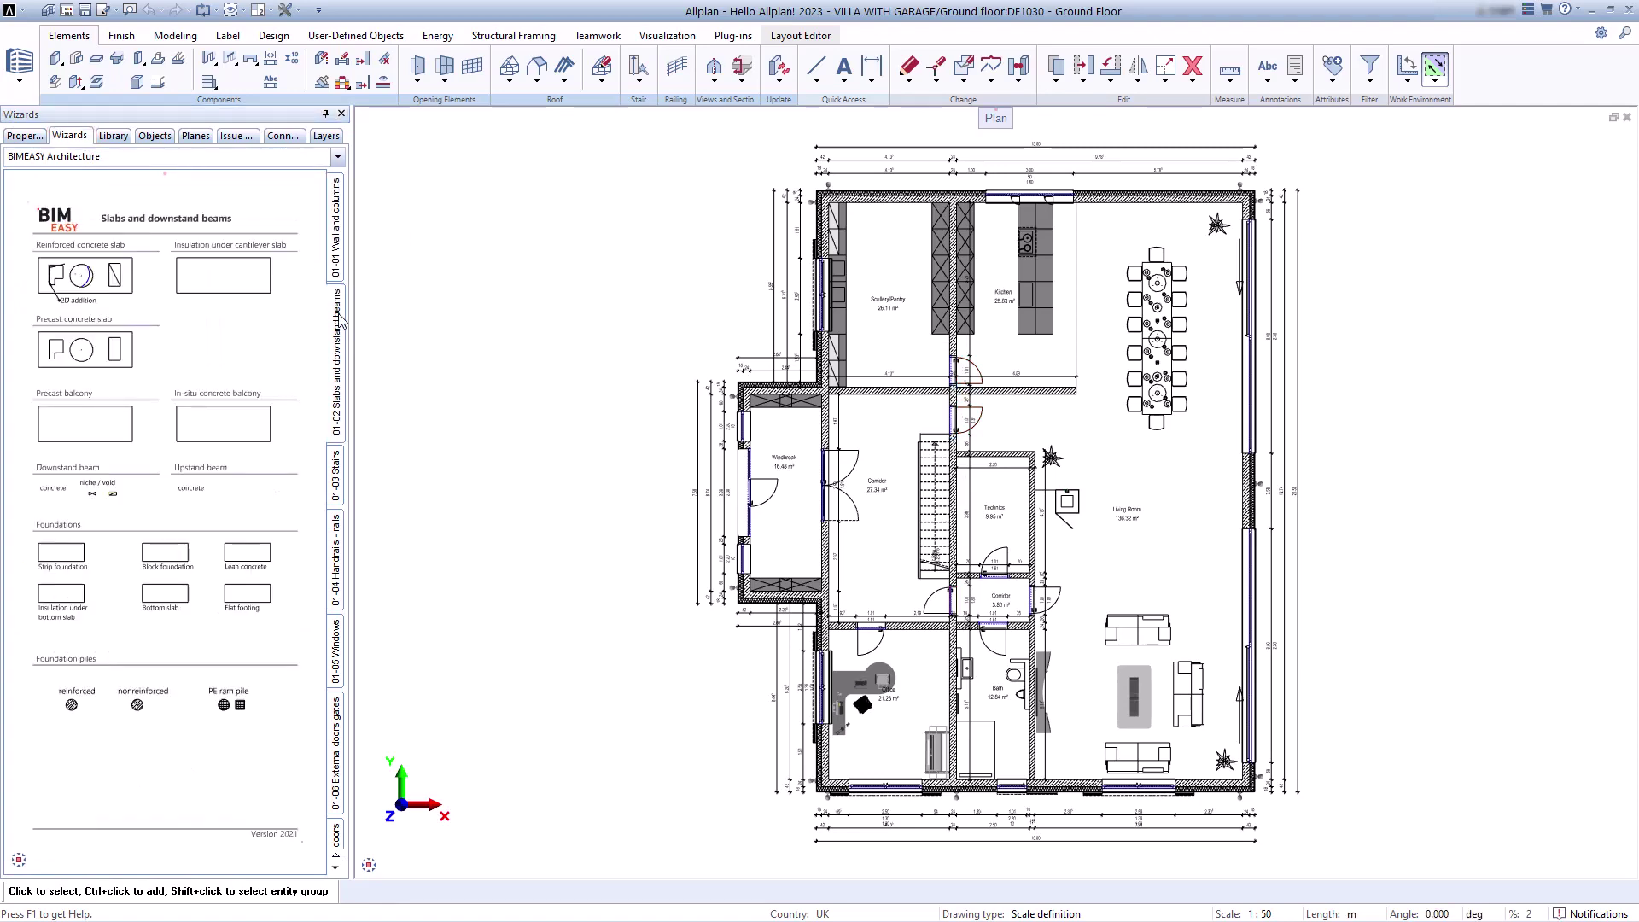
{"action": "left_click", "coordinate": [337, 473]}
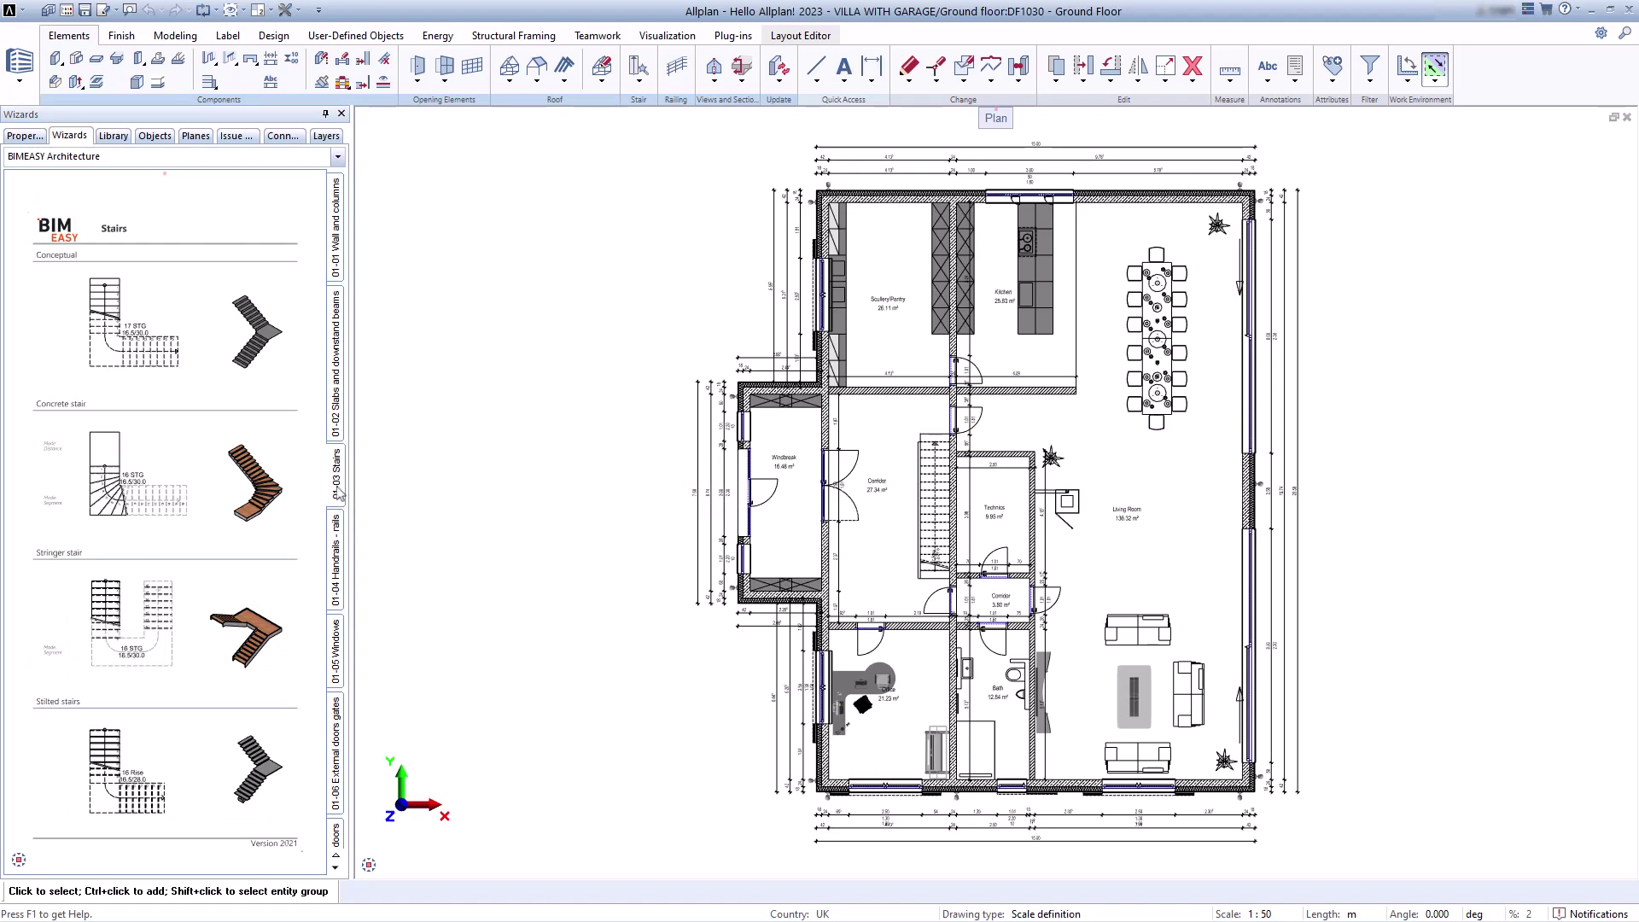
{"action": "left_click", "coordinate": [336, 555]}
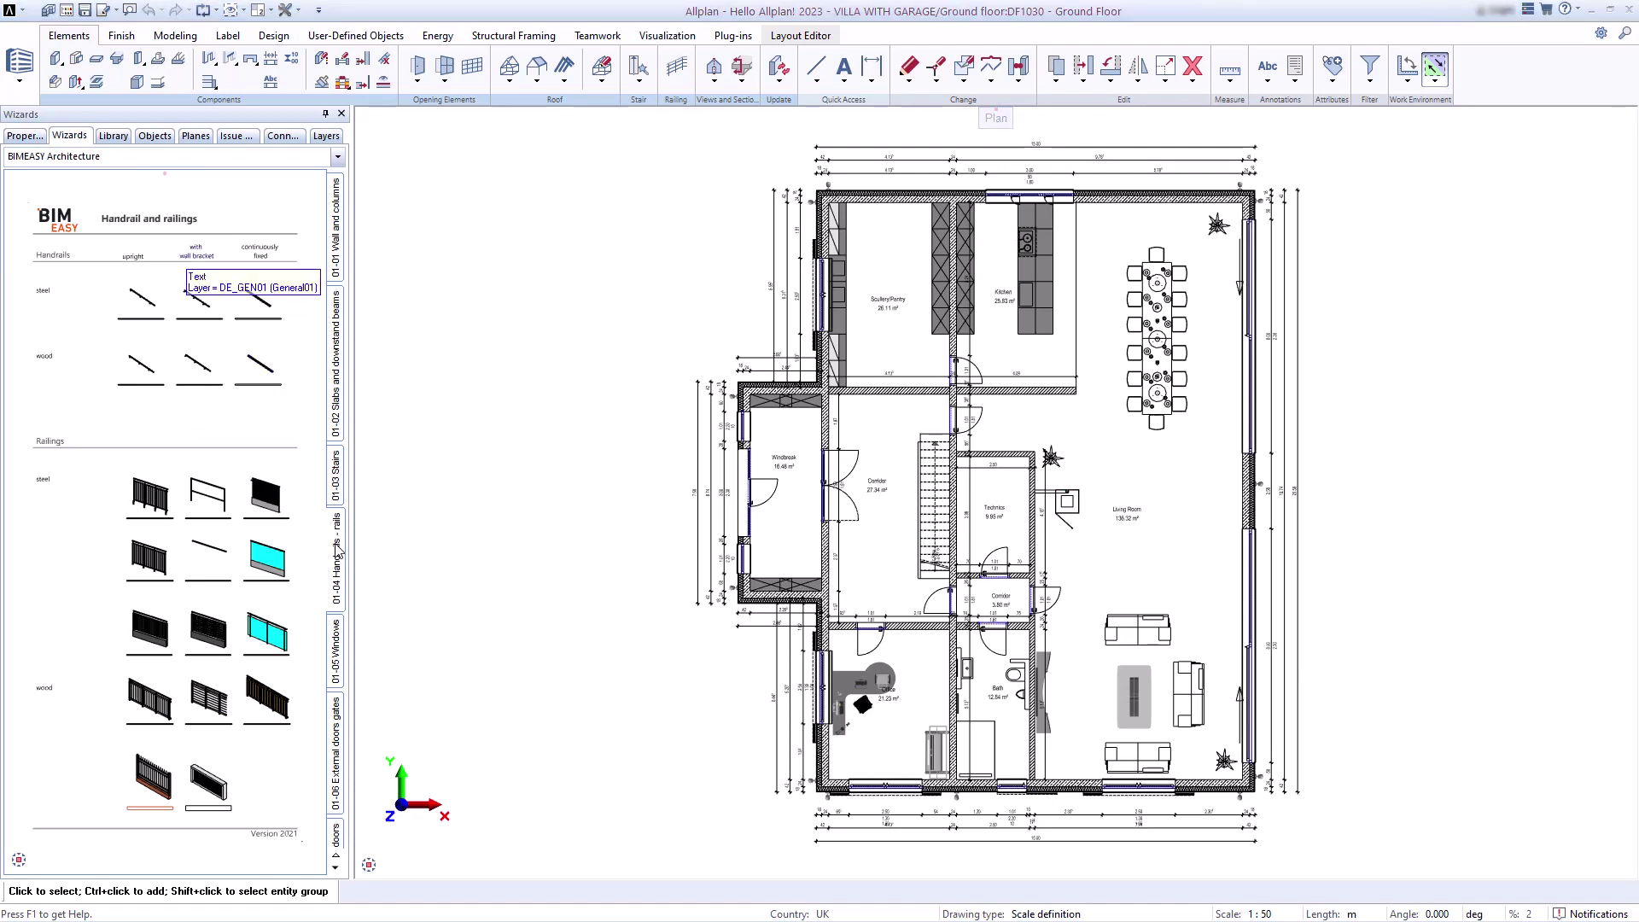
{"action": "left_click", "coordinate": [113, 137]}
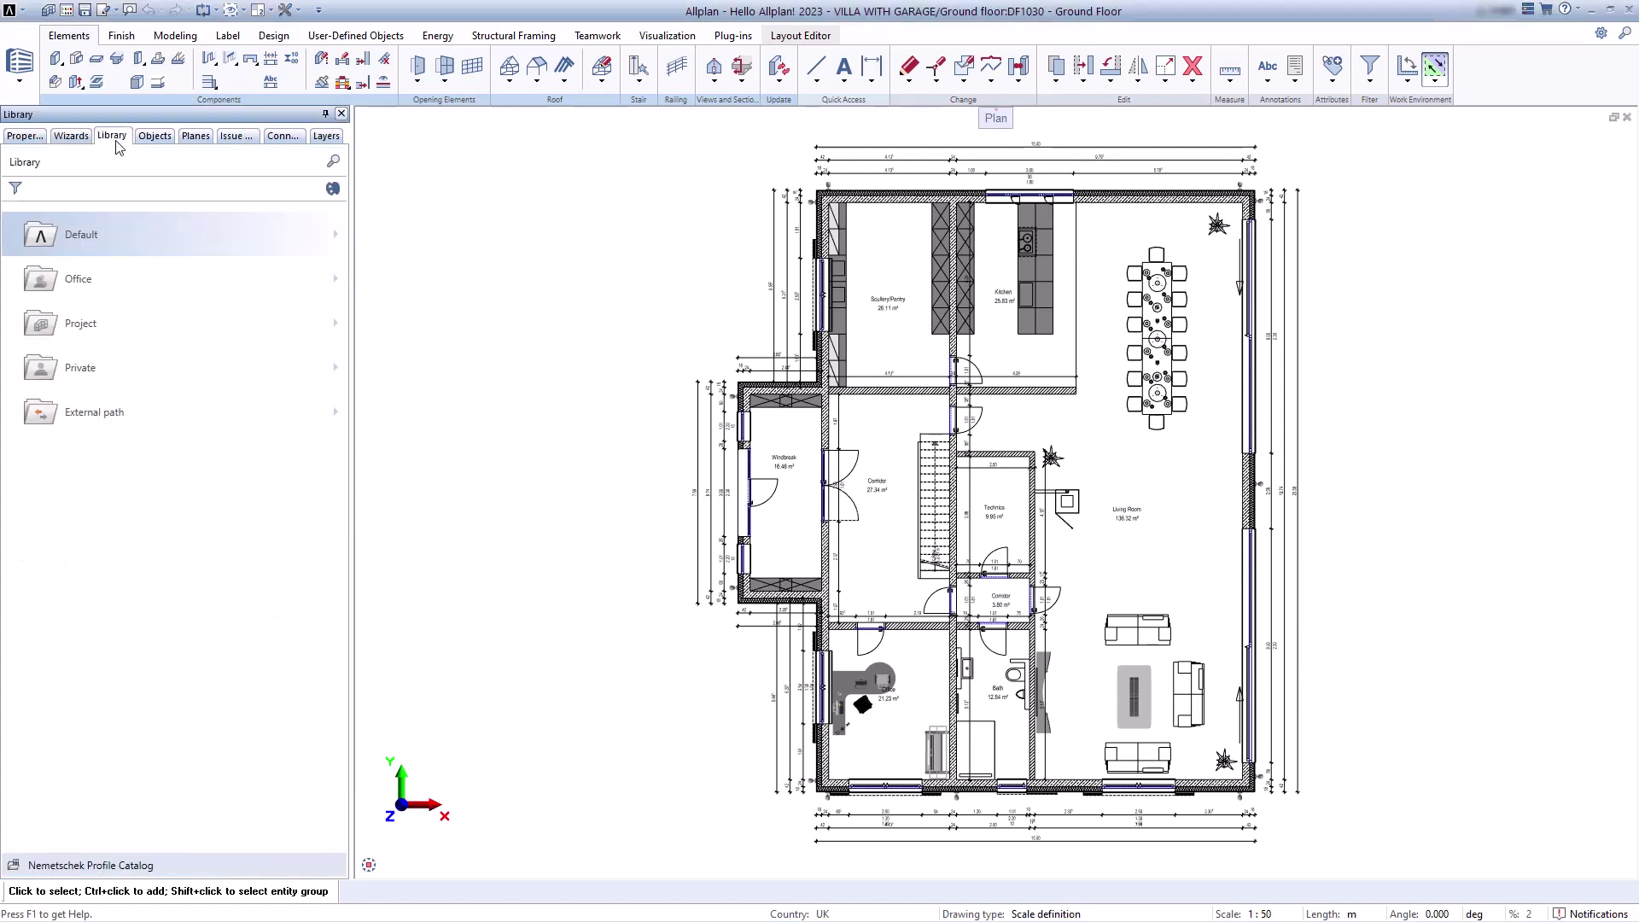
Browse Default > Surroundings > Trees and hedges > Hedge and preview the Hedge, low symbol
{"action": "left_click", "coordinate": [179, 229]}
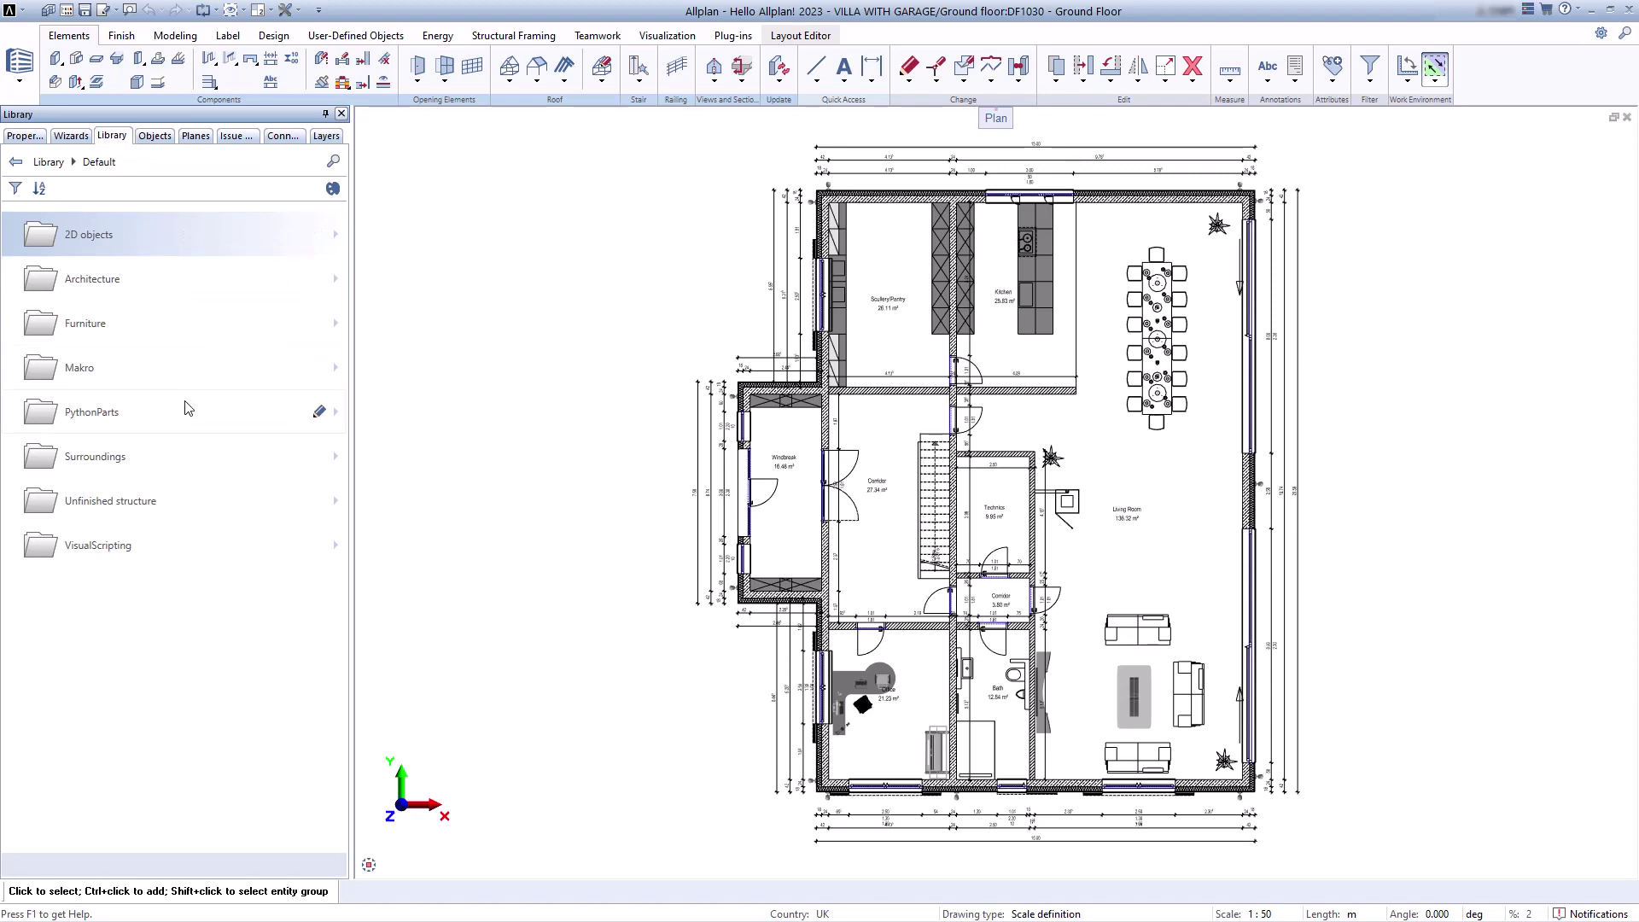
{"action": "left_click", "coordinate": [189, 462]}
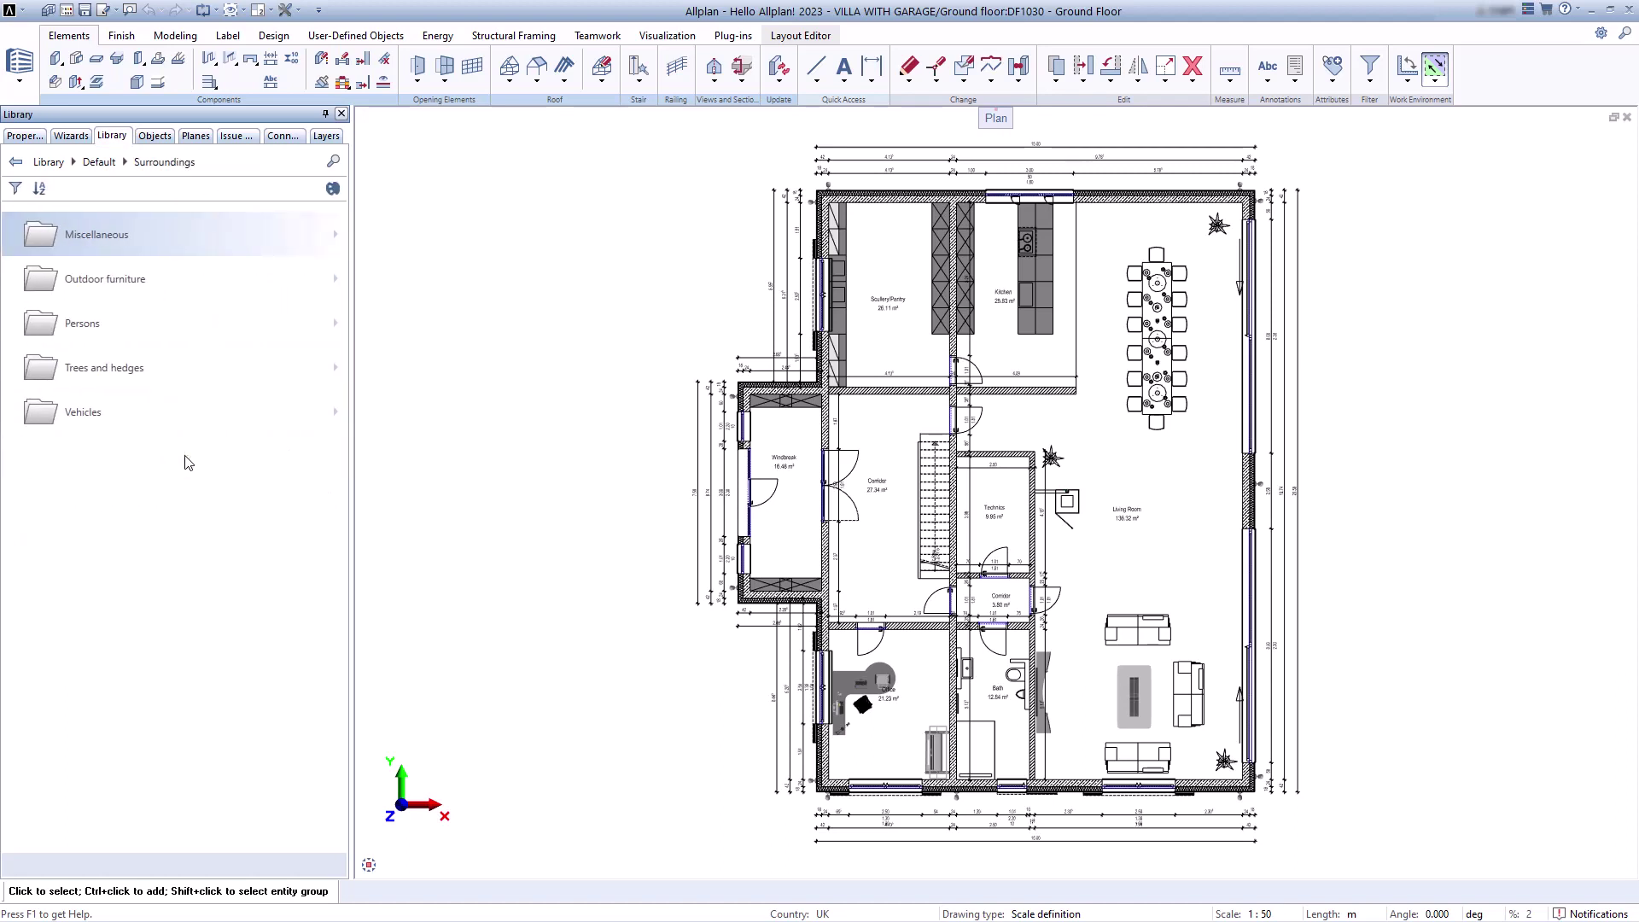
{"action": "left_click", "coordinate": [182, 382]}
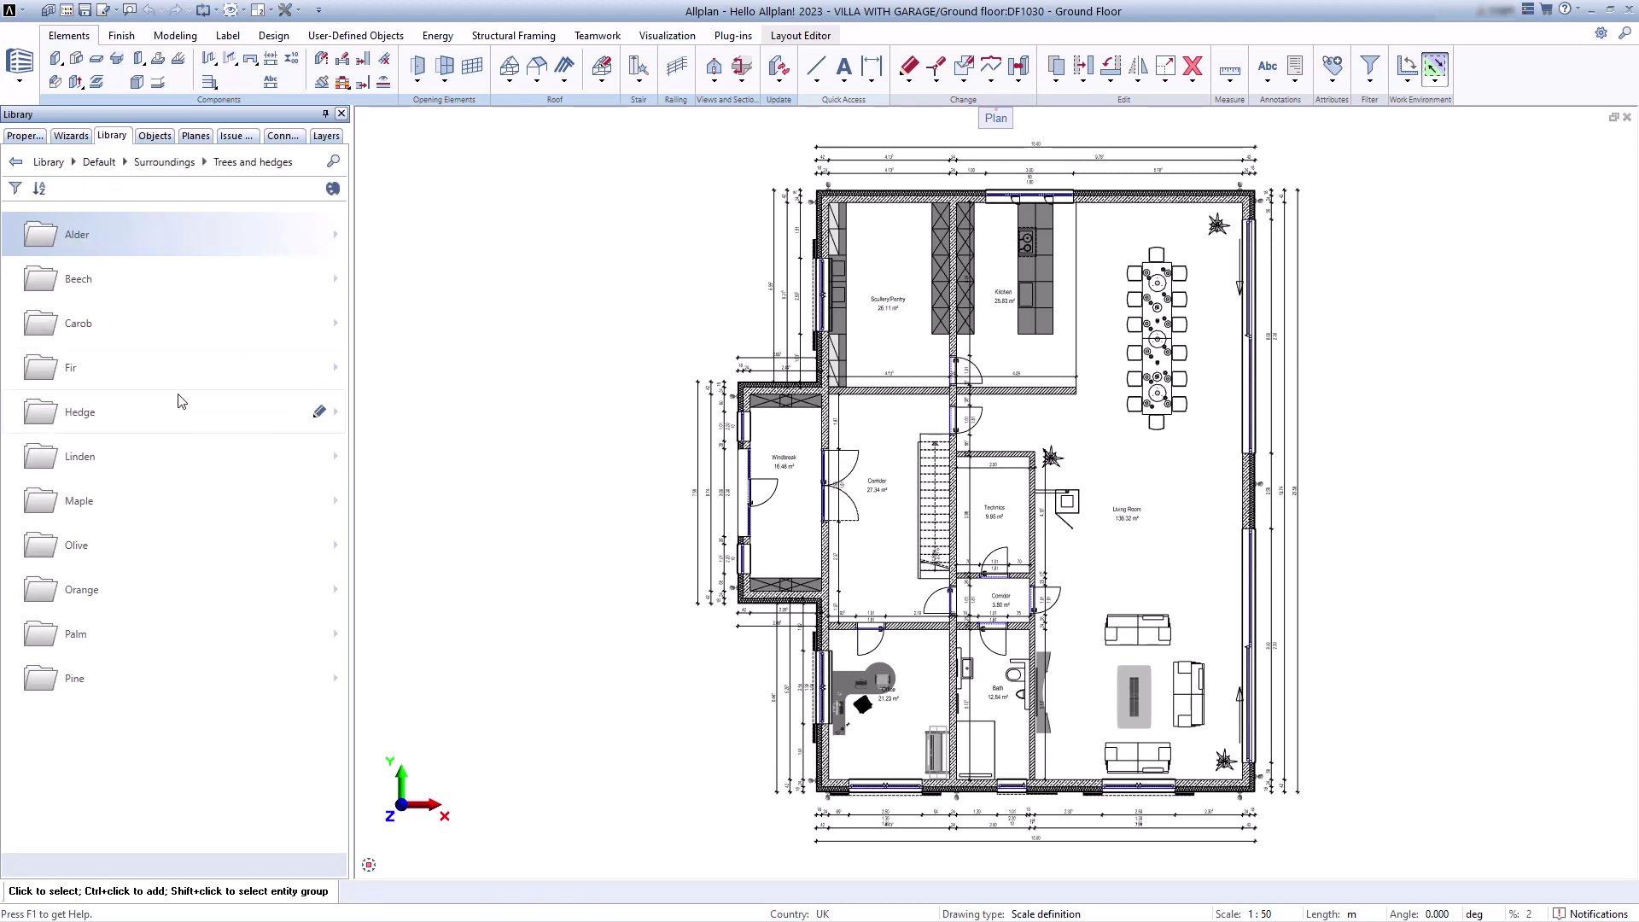
{"action": "left_click", "coordinate": [178, 408]}
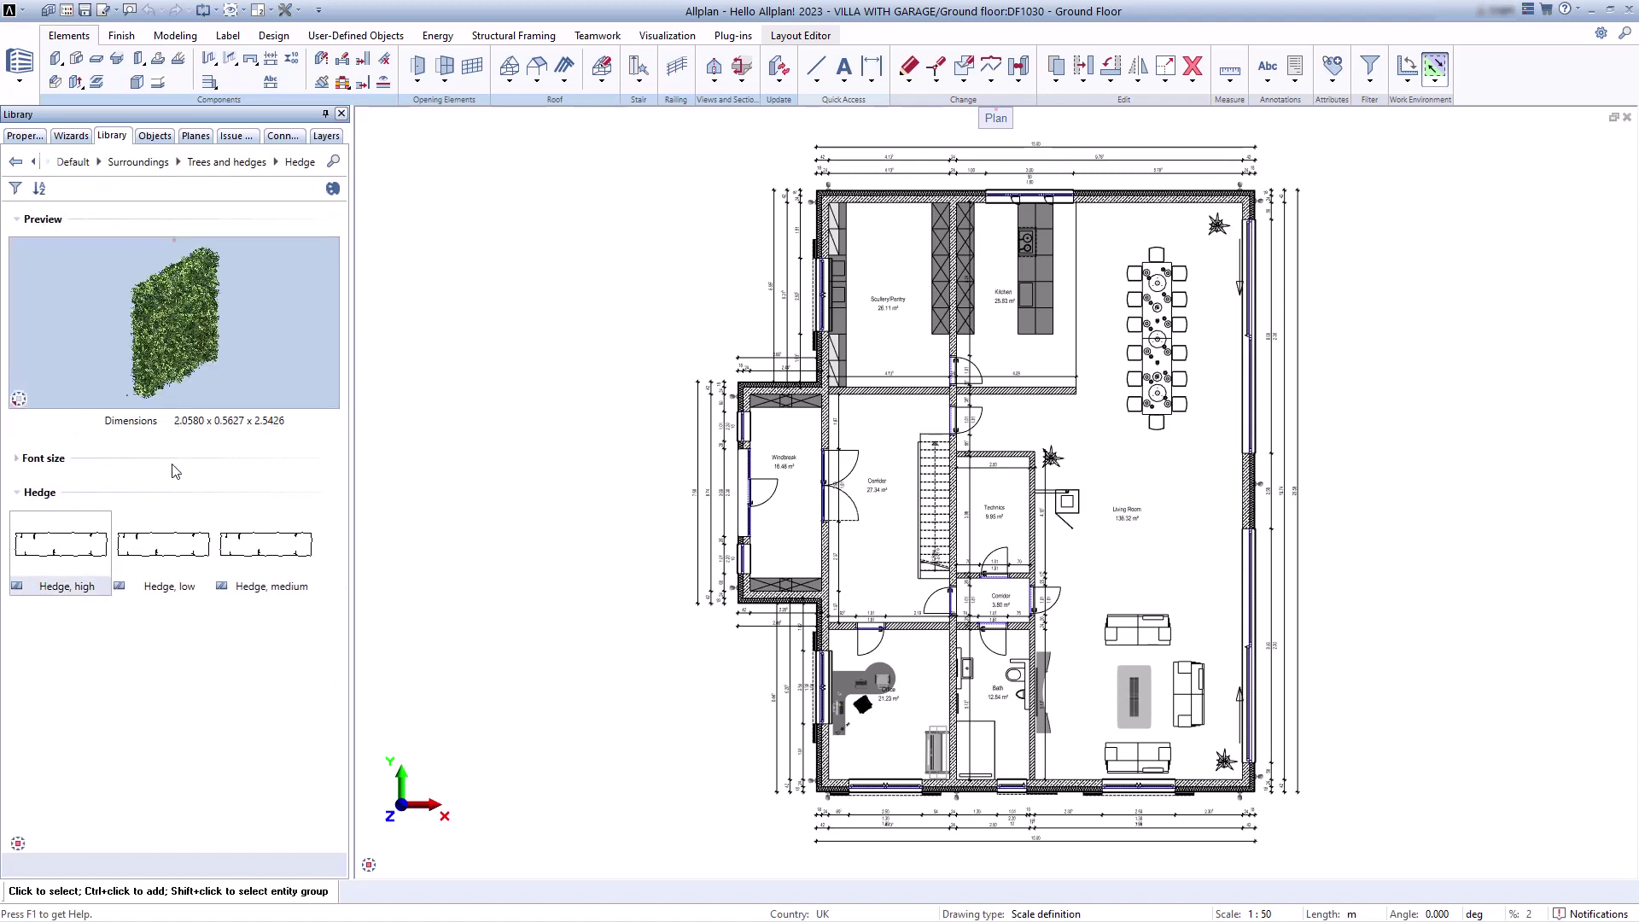
{"action": "left_click", "coordinate": [174, 547]}
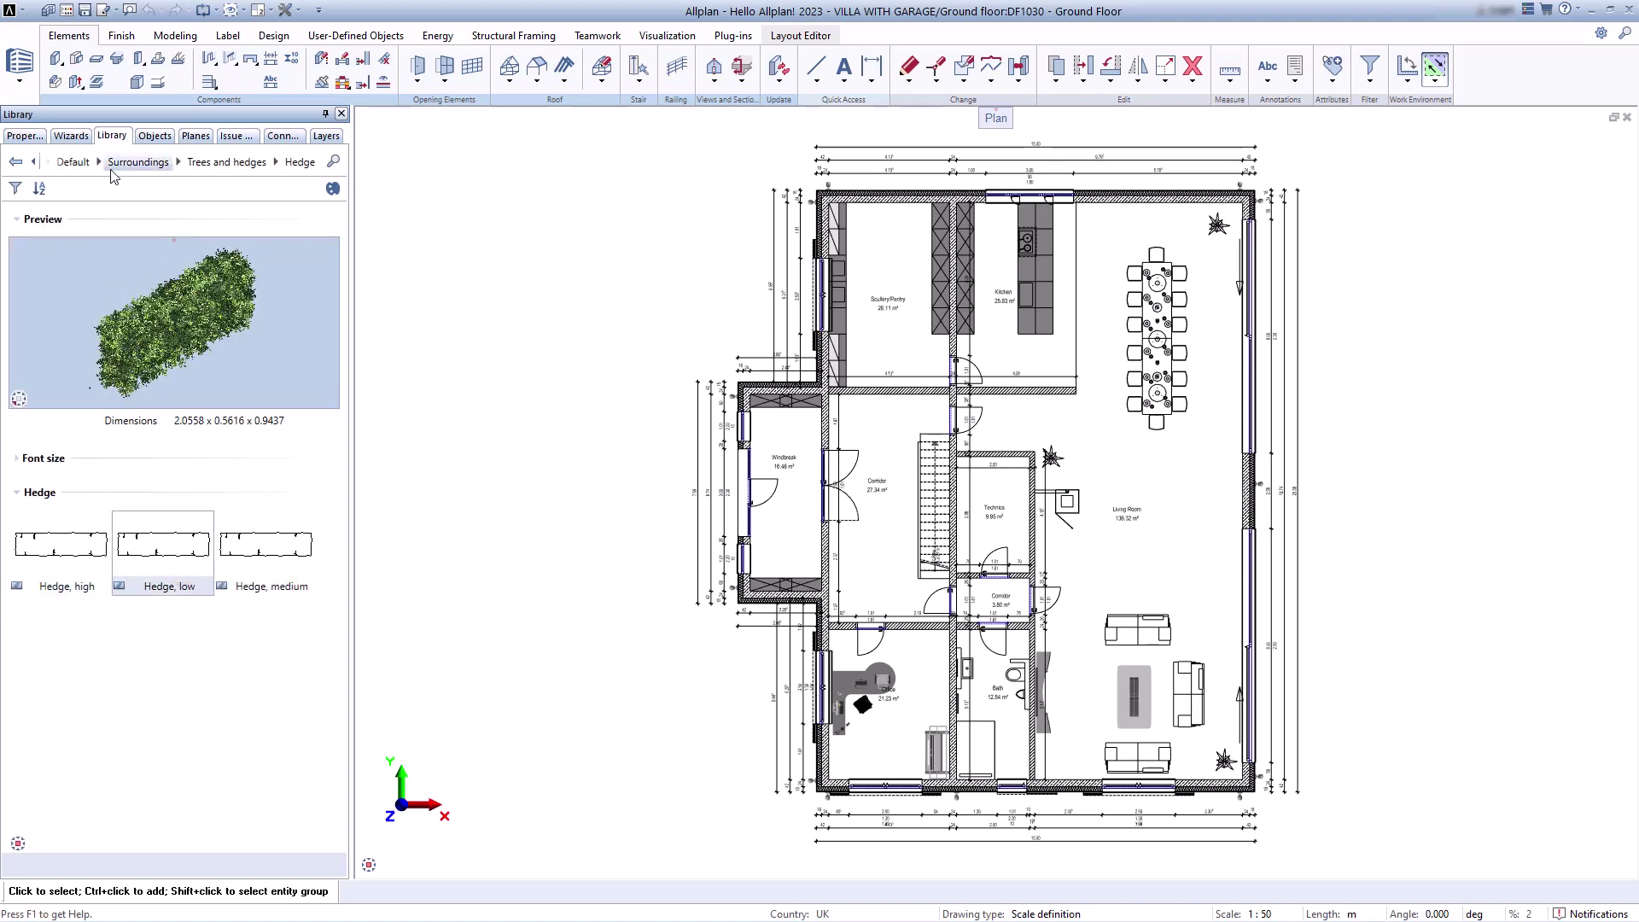
Open Surroundings > Vehicles > Minivan and preview the dark and light minivan symbols
{"action": "left_click", "coordinate": [136, 163]}
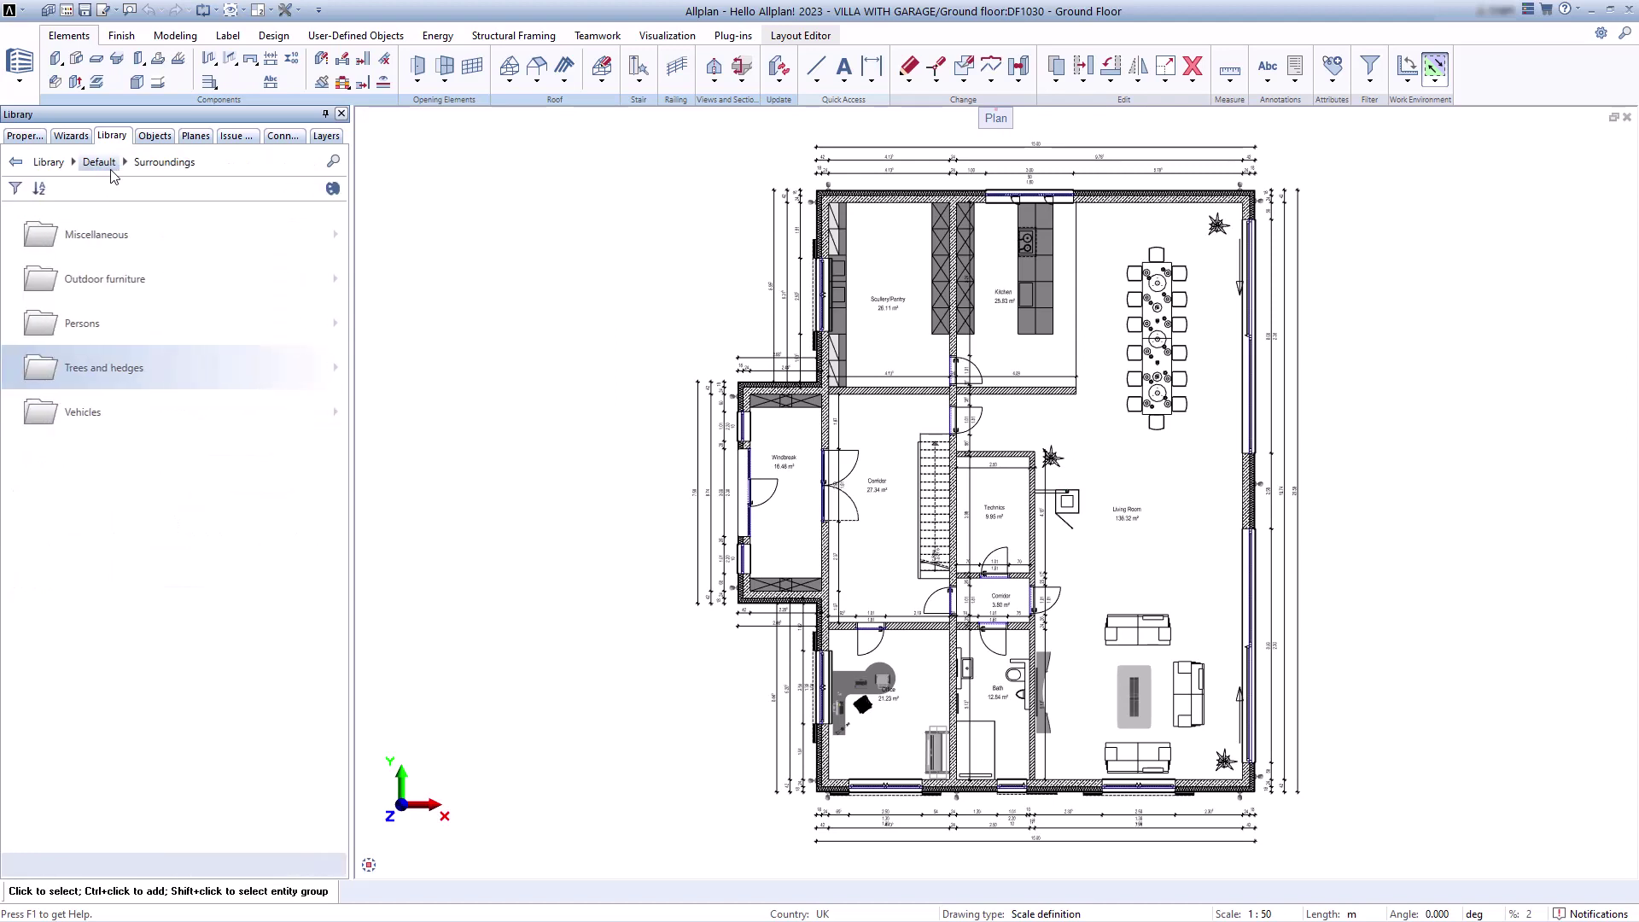
{"action": "left_click", "coordinate": [157, 419]}
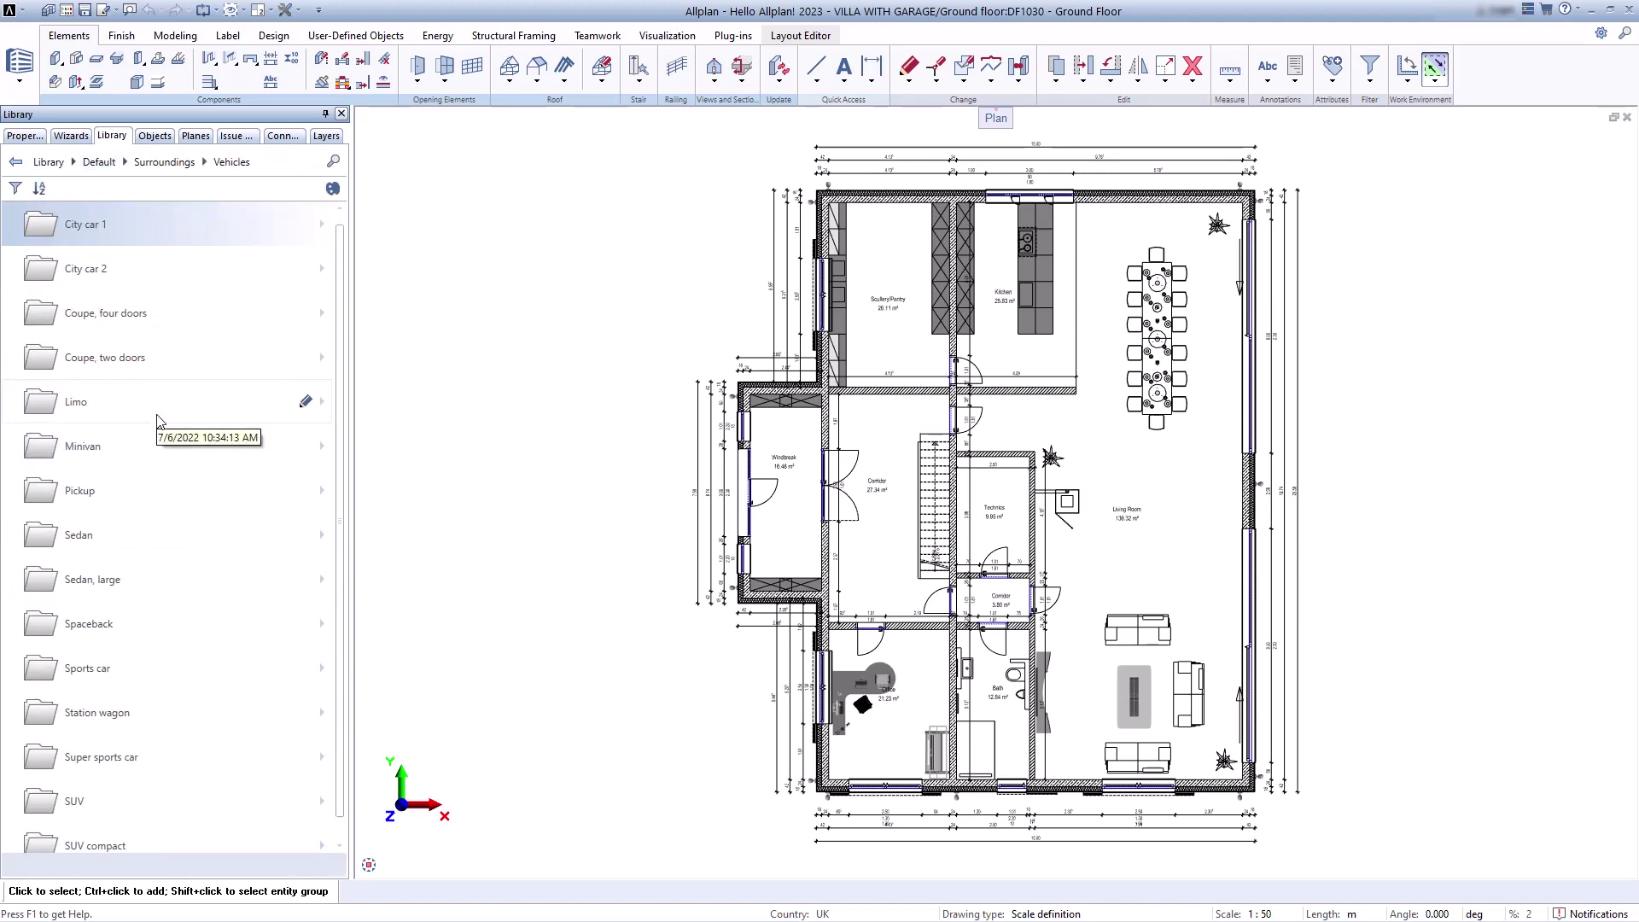
{"action": "left_click", "coordinate": [158, 450]}
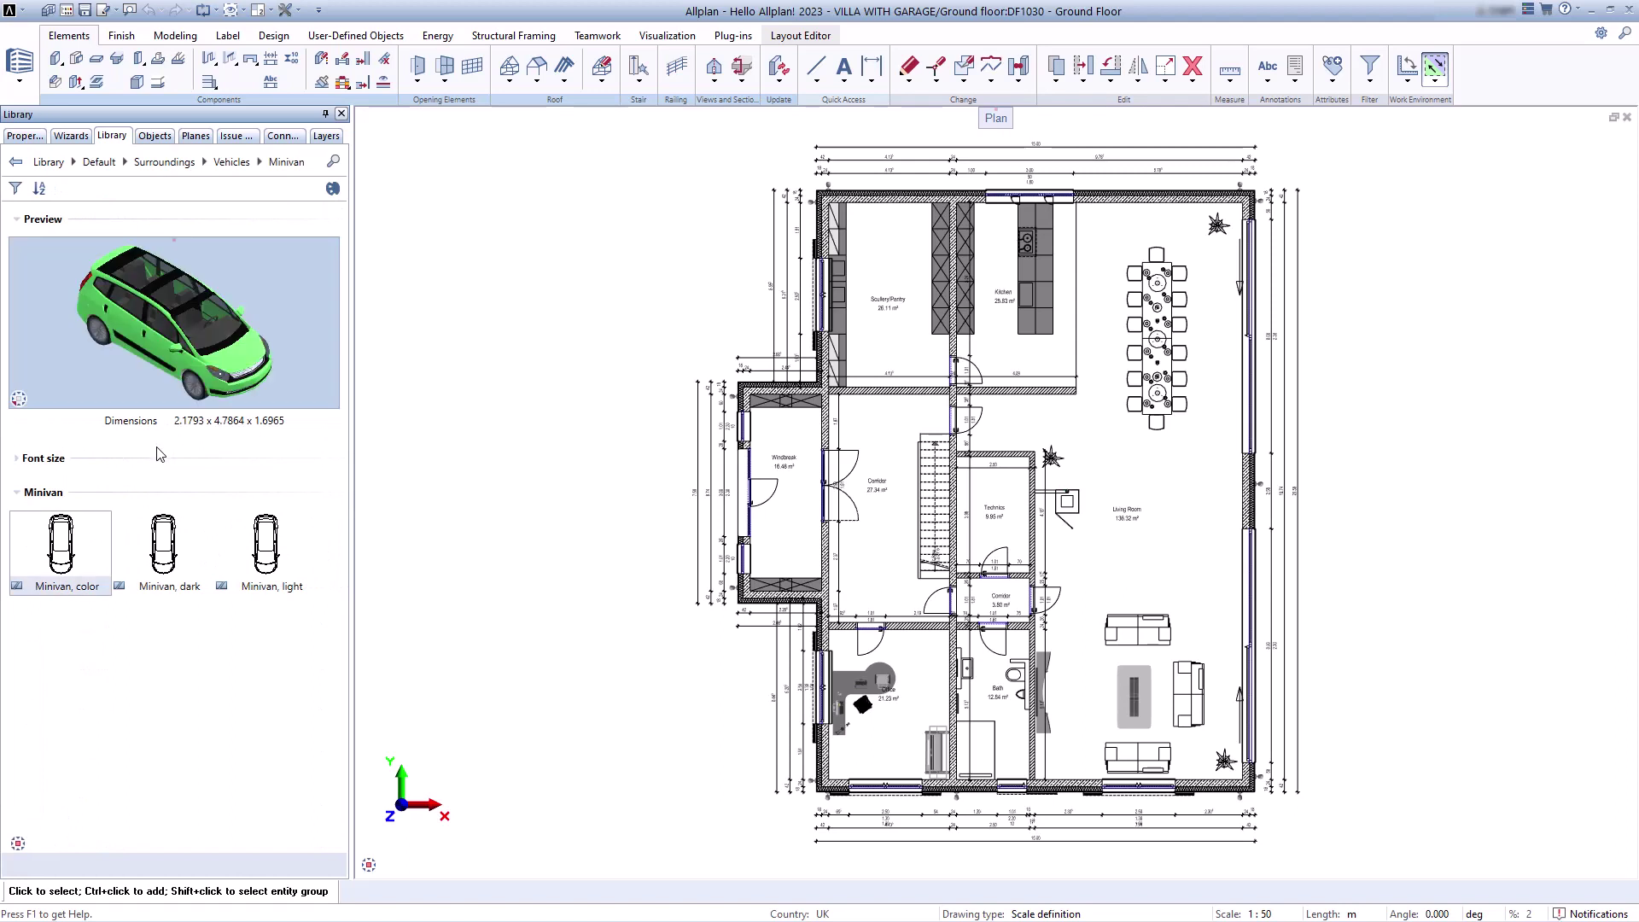
{"action": "left_click", "coordinate": [158, 530]}
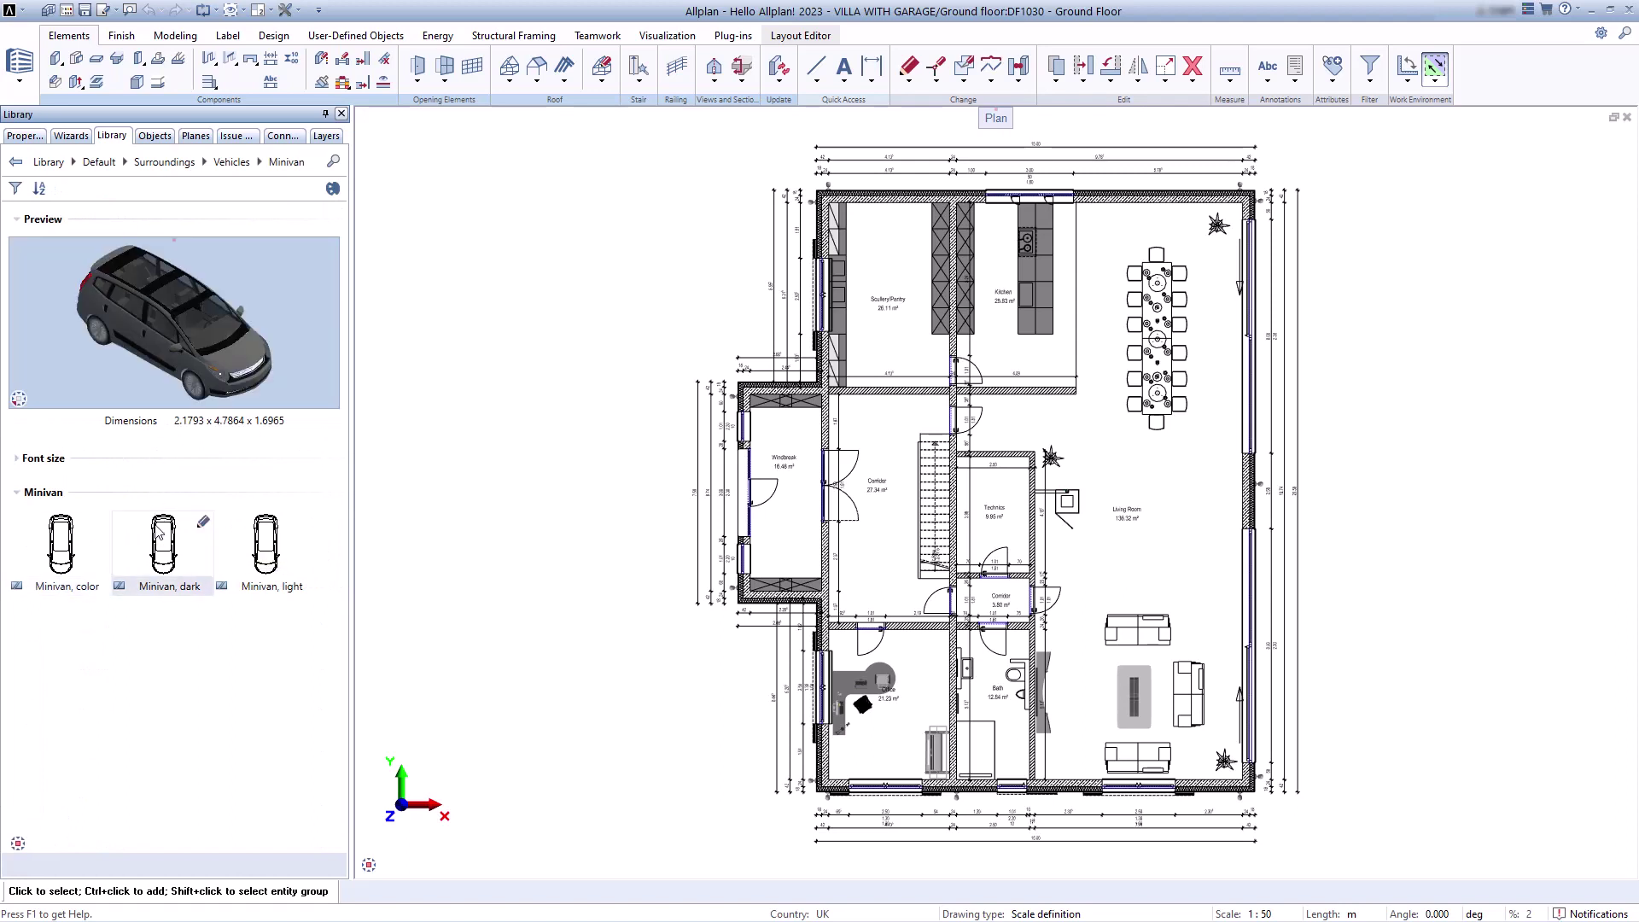
{"action": "left_click", "coordinate": [229, 534]}
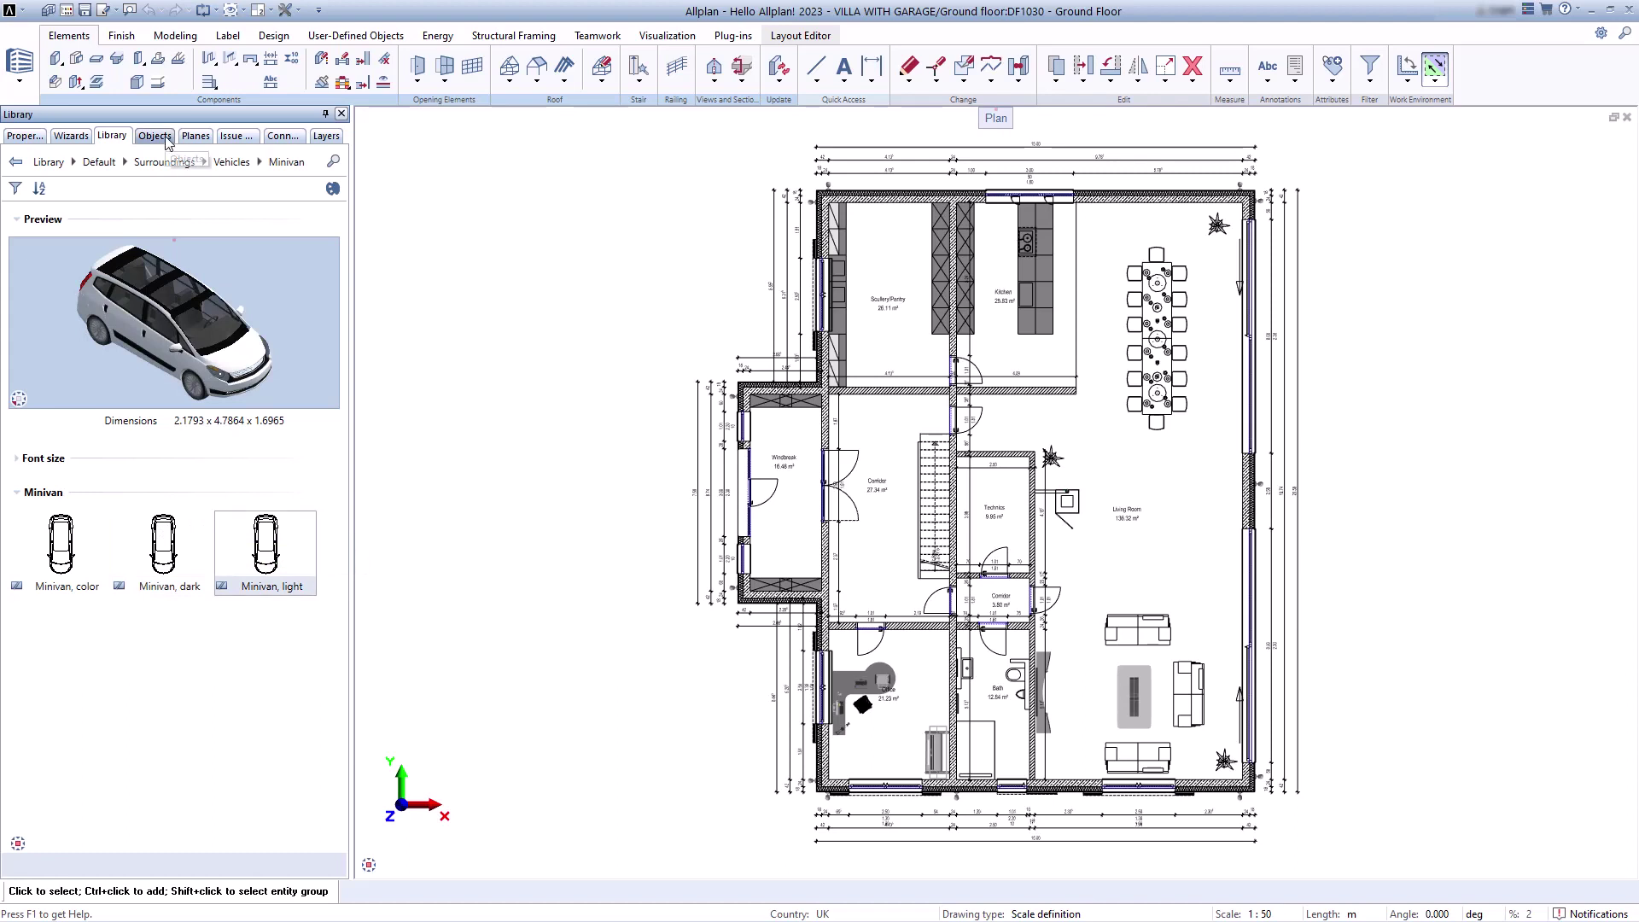
{"action": "left_click", "coordinate": [156, 136]}
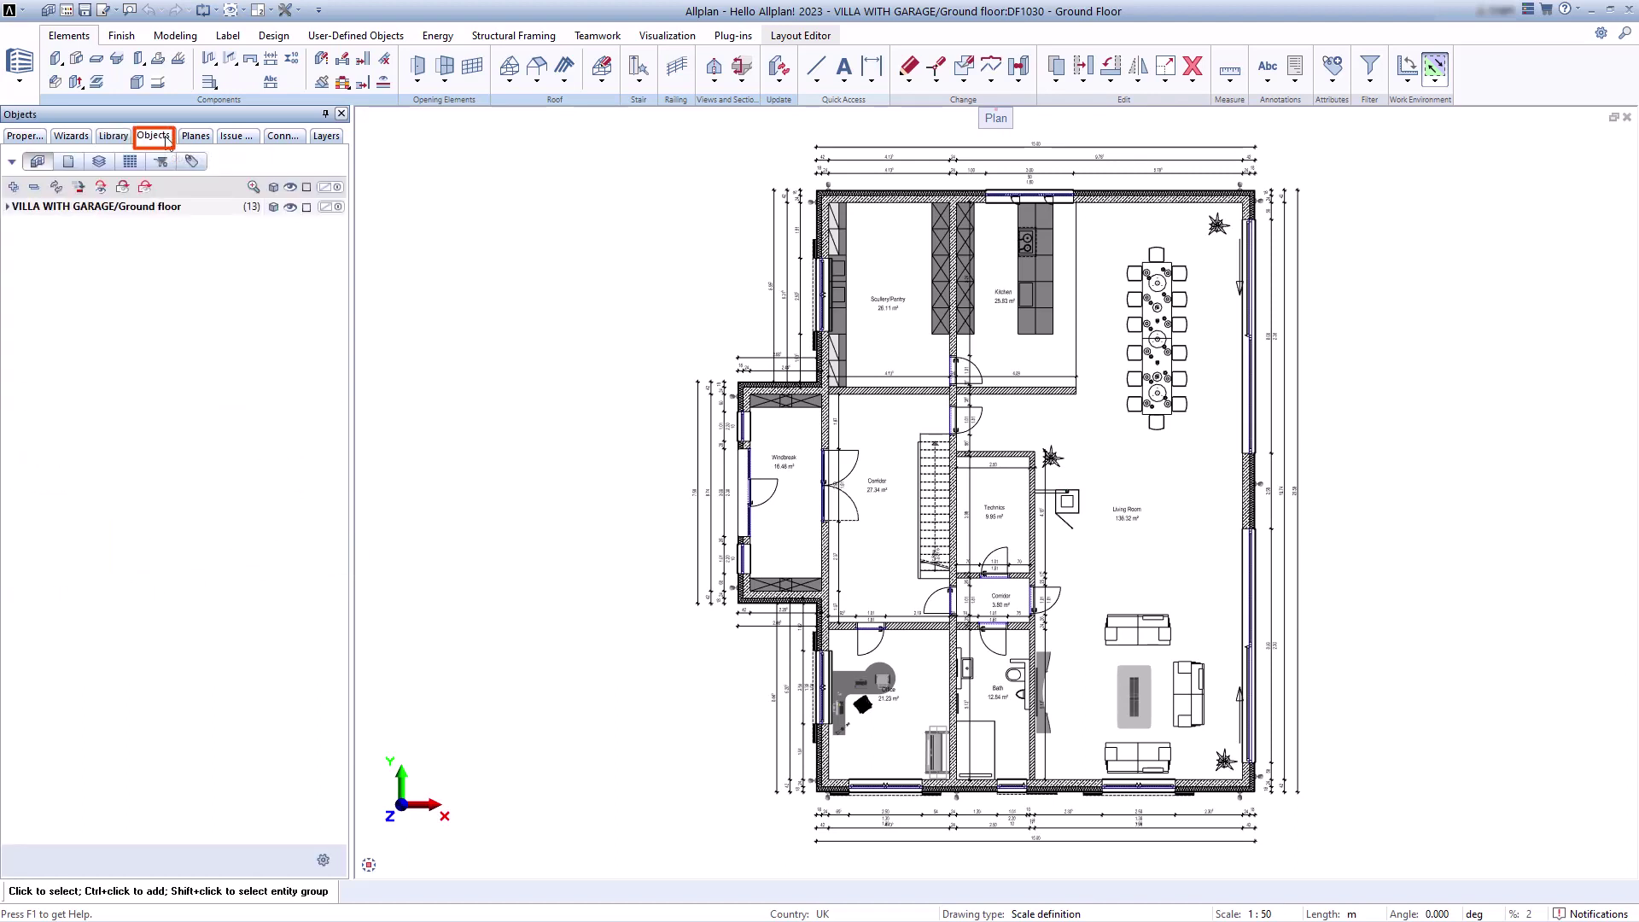
List objects by drawing file and expand DF1030-Ground Floor and DF1031-Furniture into categories
{"action": "left_click", "coordinate": [64, 166]}
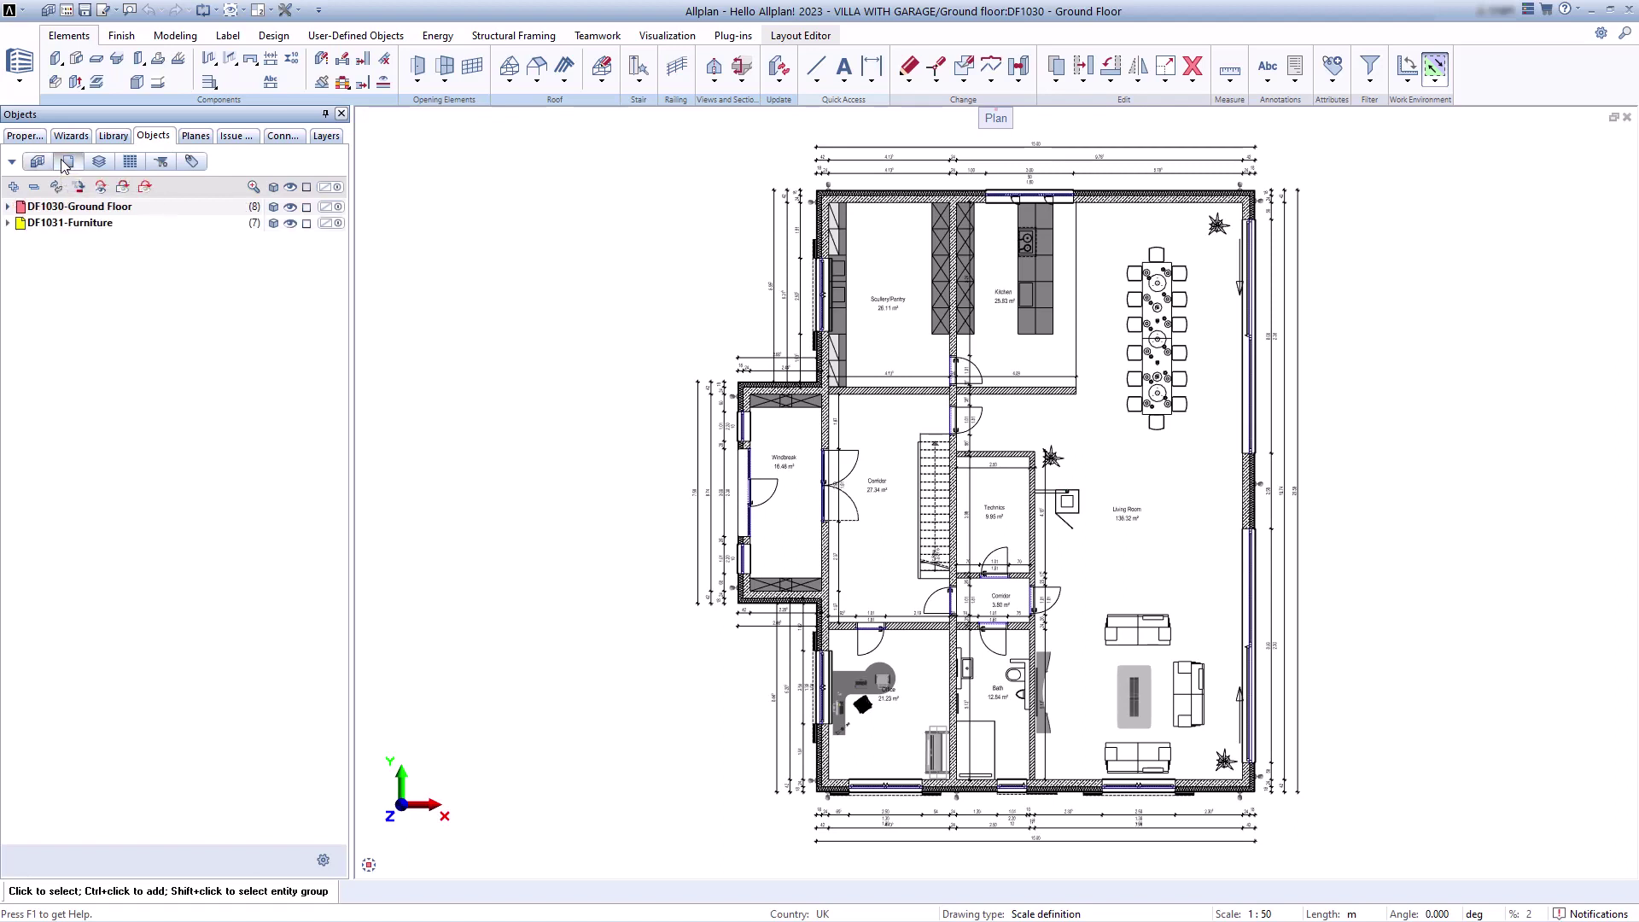
{"action": "left_click", "coordinate": [8, 207]}
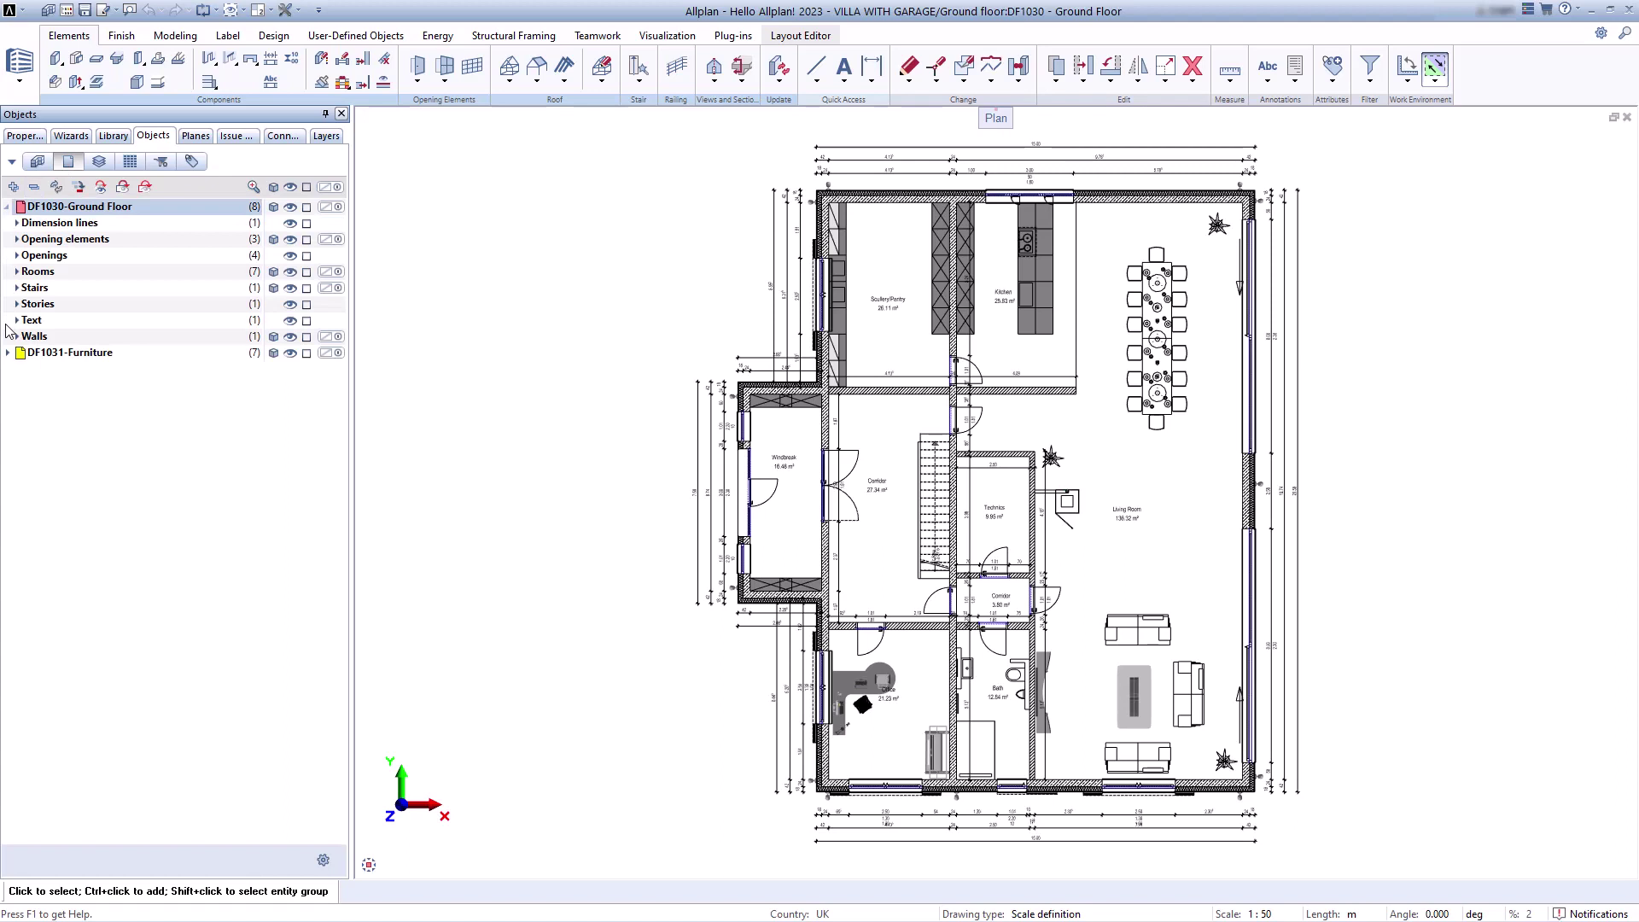
{"action": "left_click", "coordinate": [8, 353]}
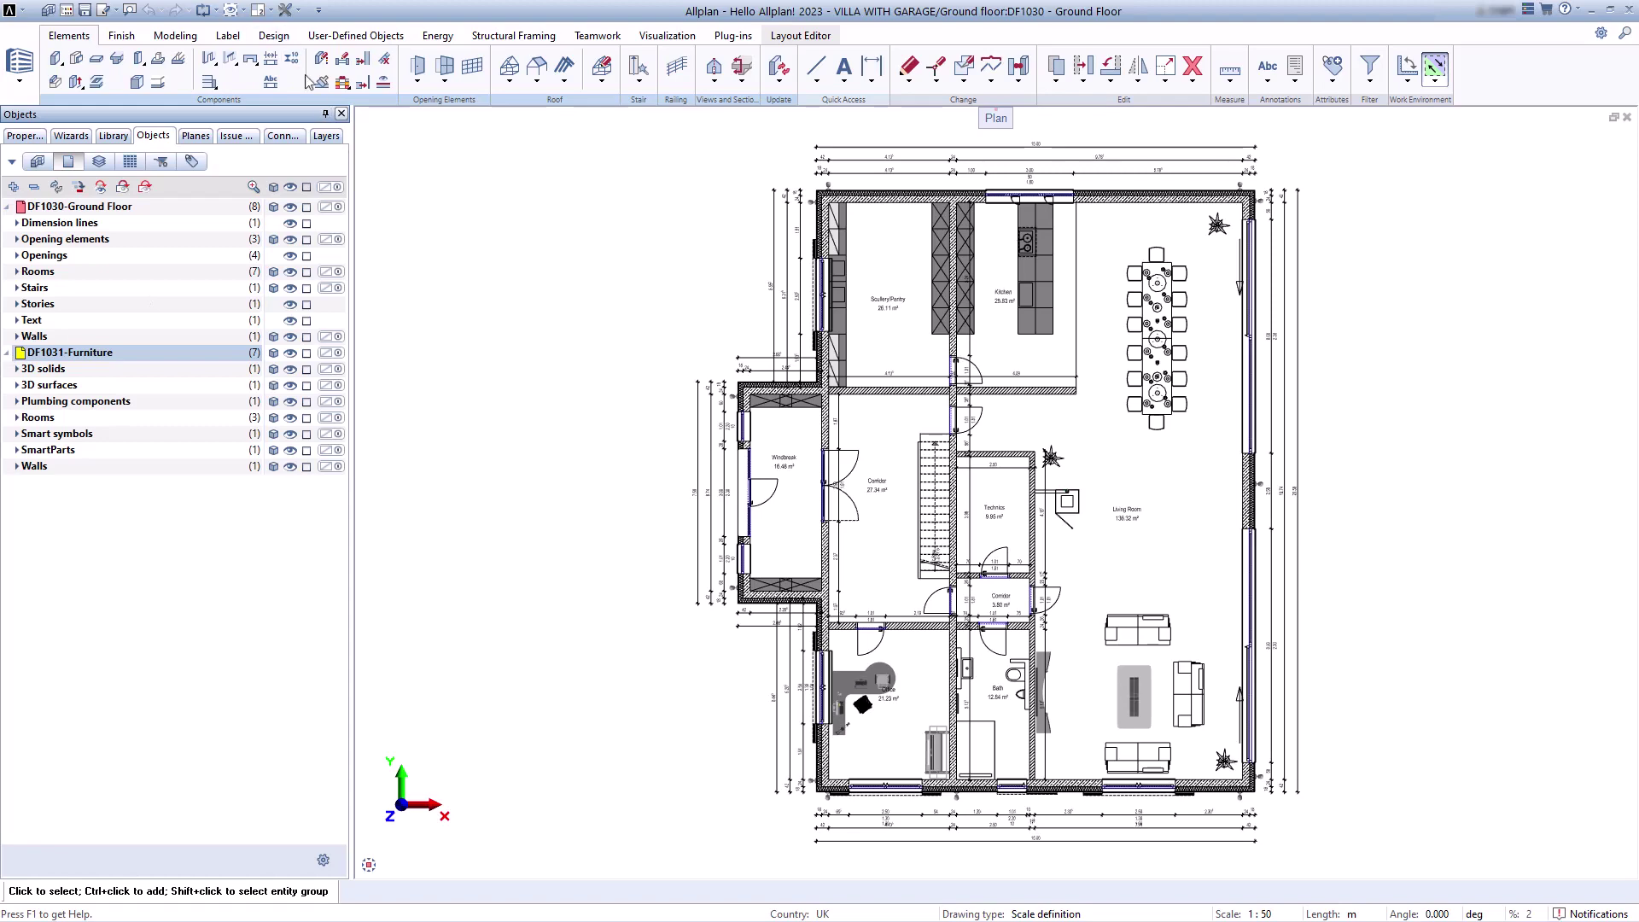
{"action": "left_click", "coordinate": [269, 11]}
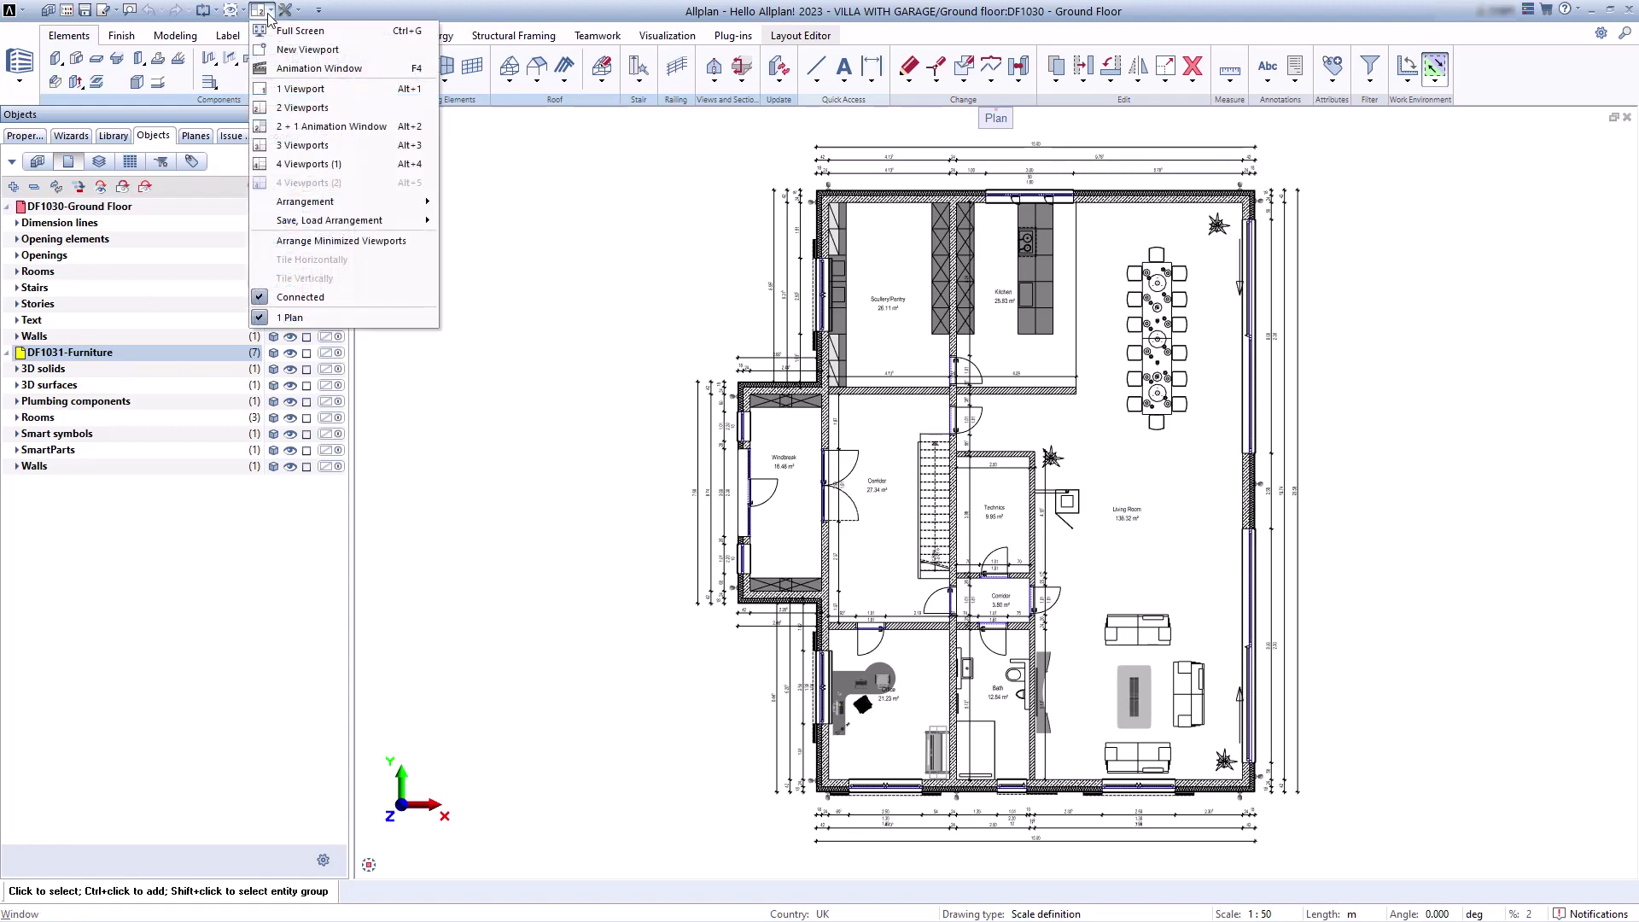
Switch to the 3 Viewports layout with plan, 3D perspective and south elevation
{"action": "left_click", "coordinate": [328, 126]}
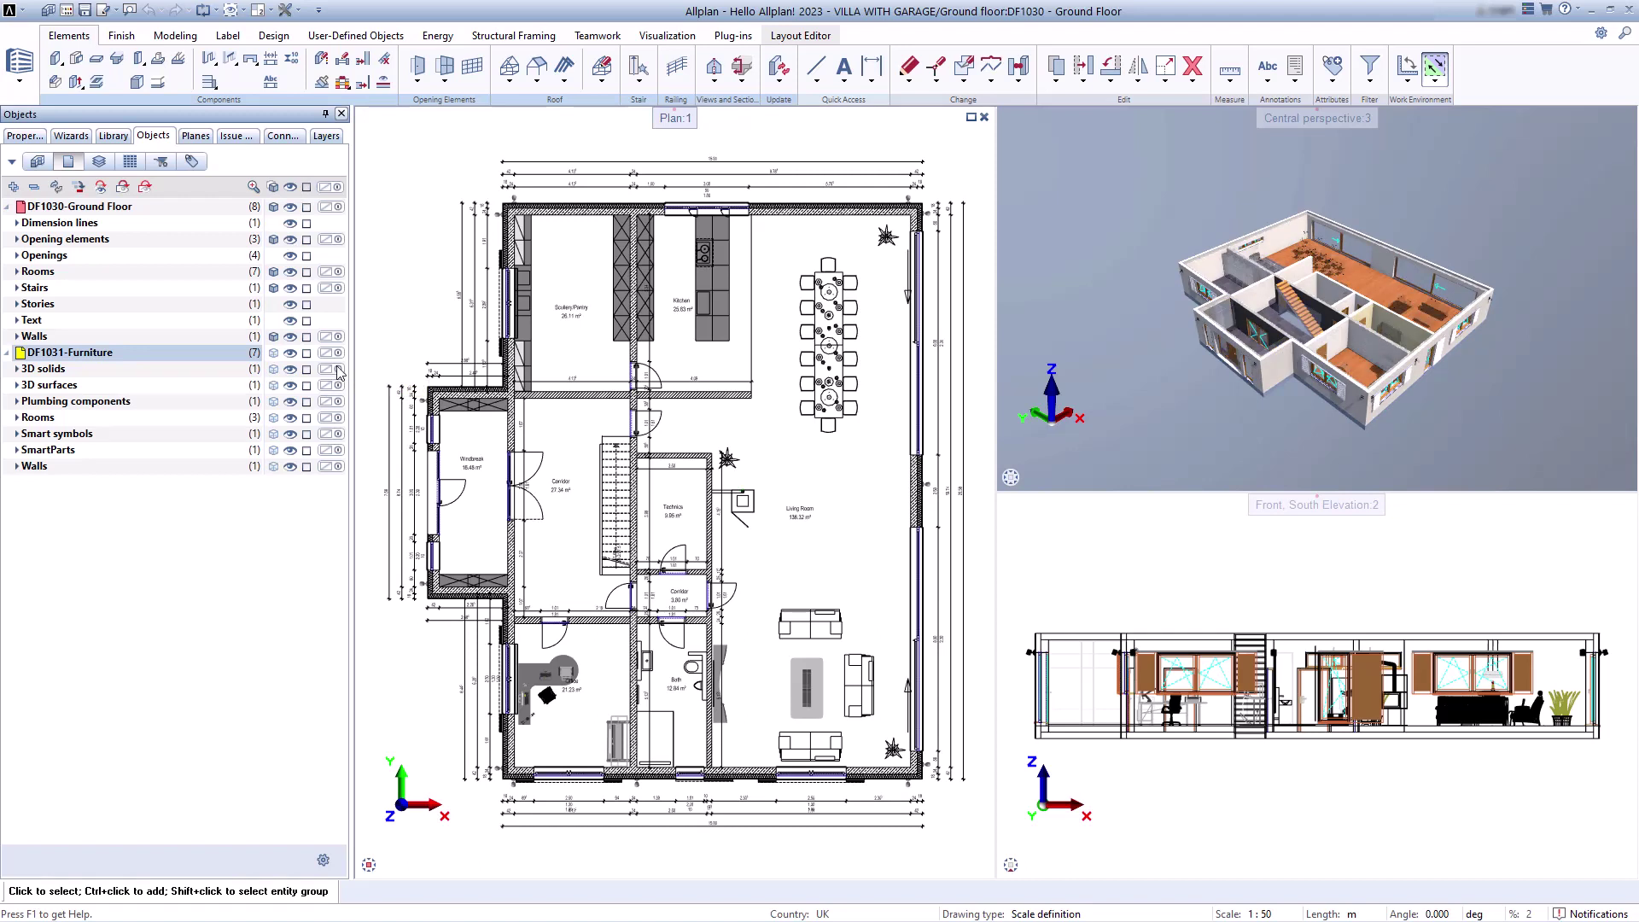
Toggle the furniture's visibility and selection in every view, leaving it visible and unselected
{"action": "mouse_move", "coordinate": [273, 369]}
{"action": "left_click", "coordinate": [273, 370]}
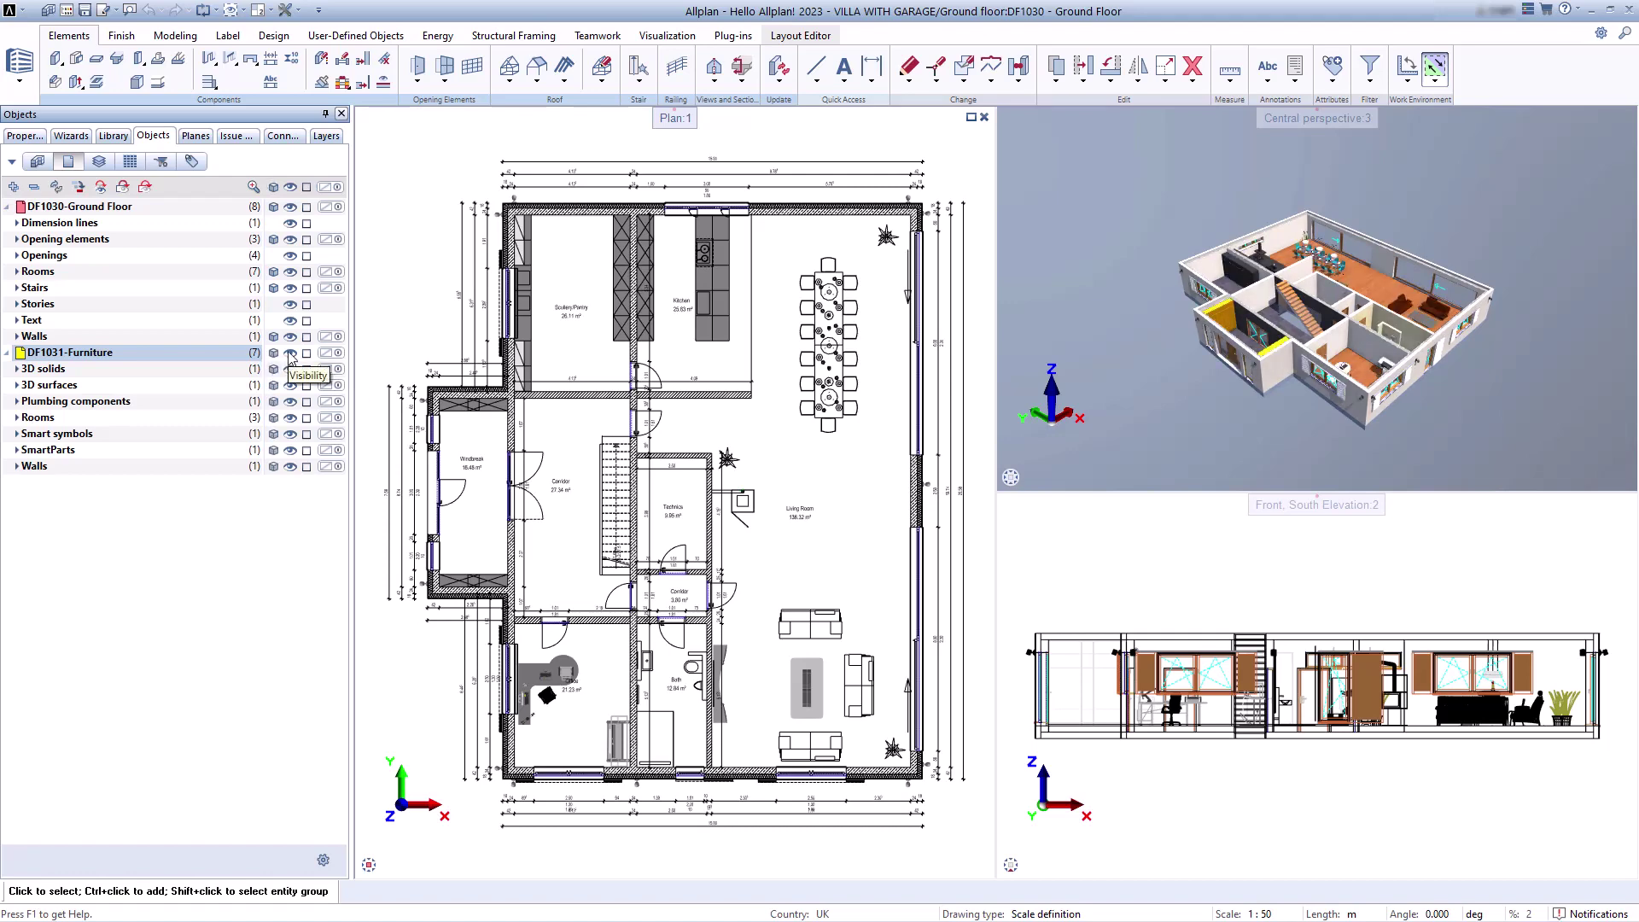
{"action": "left_click", "coordinate": [290, 353]}
{"action": "left_click", "coordinate": [289, 353]}
{"action": "left_click", "coordinate": [307, 354]}
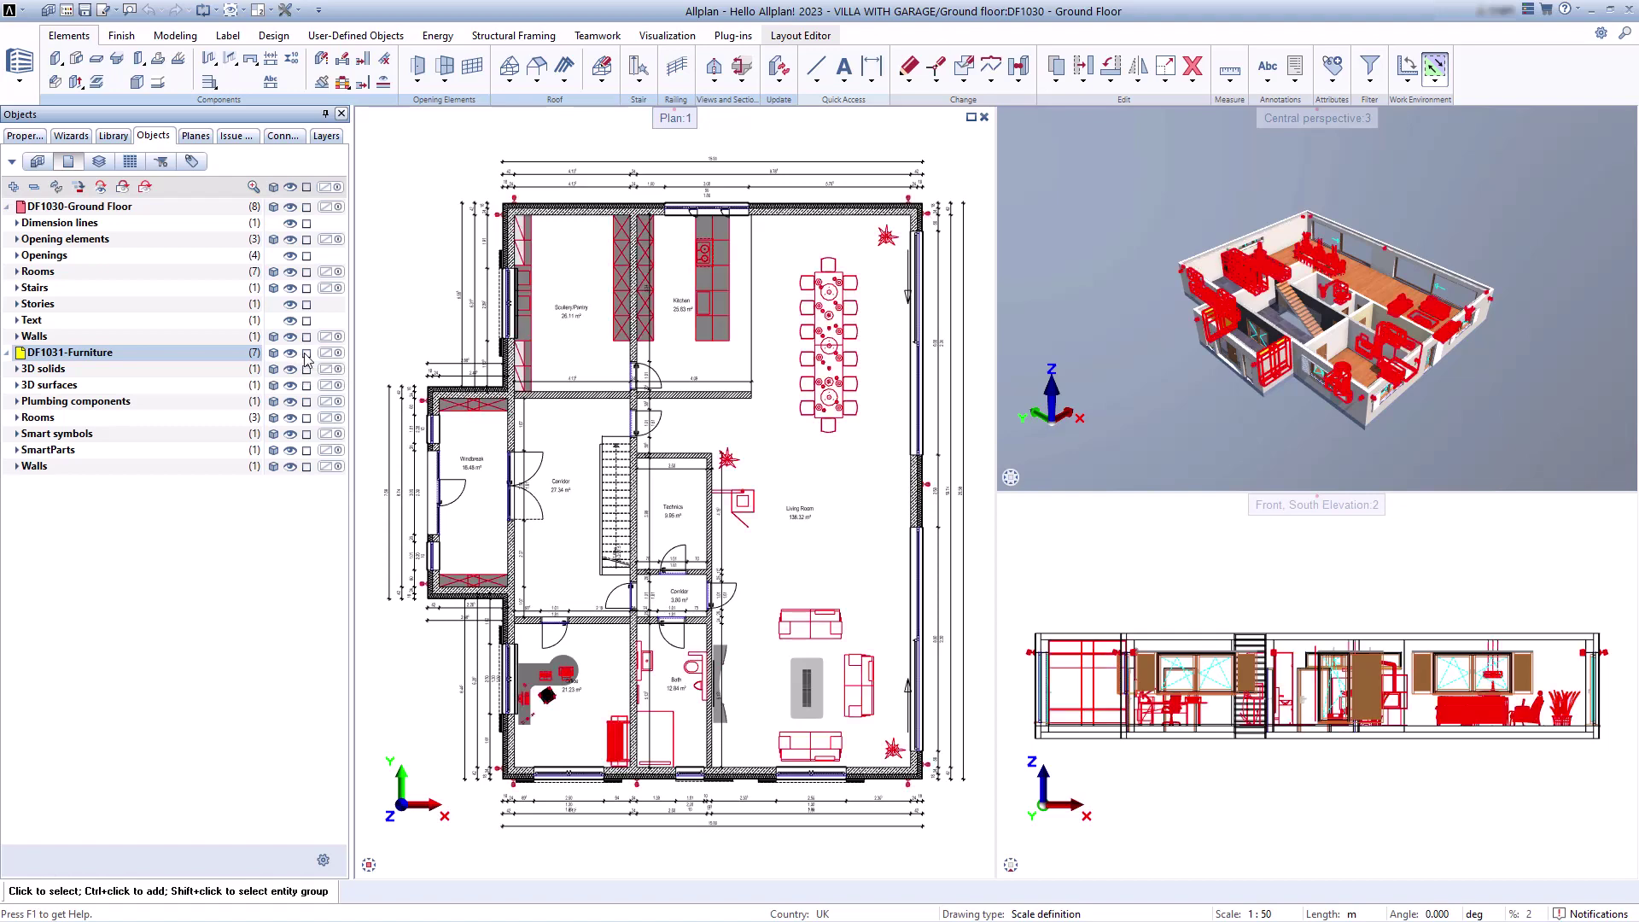
{"action": "left_click", "coordinate": [307, 354]}
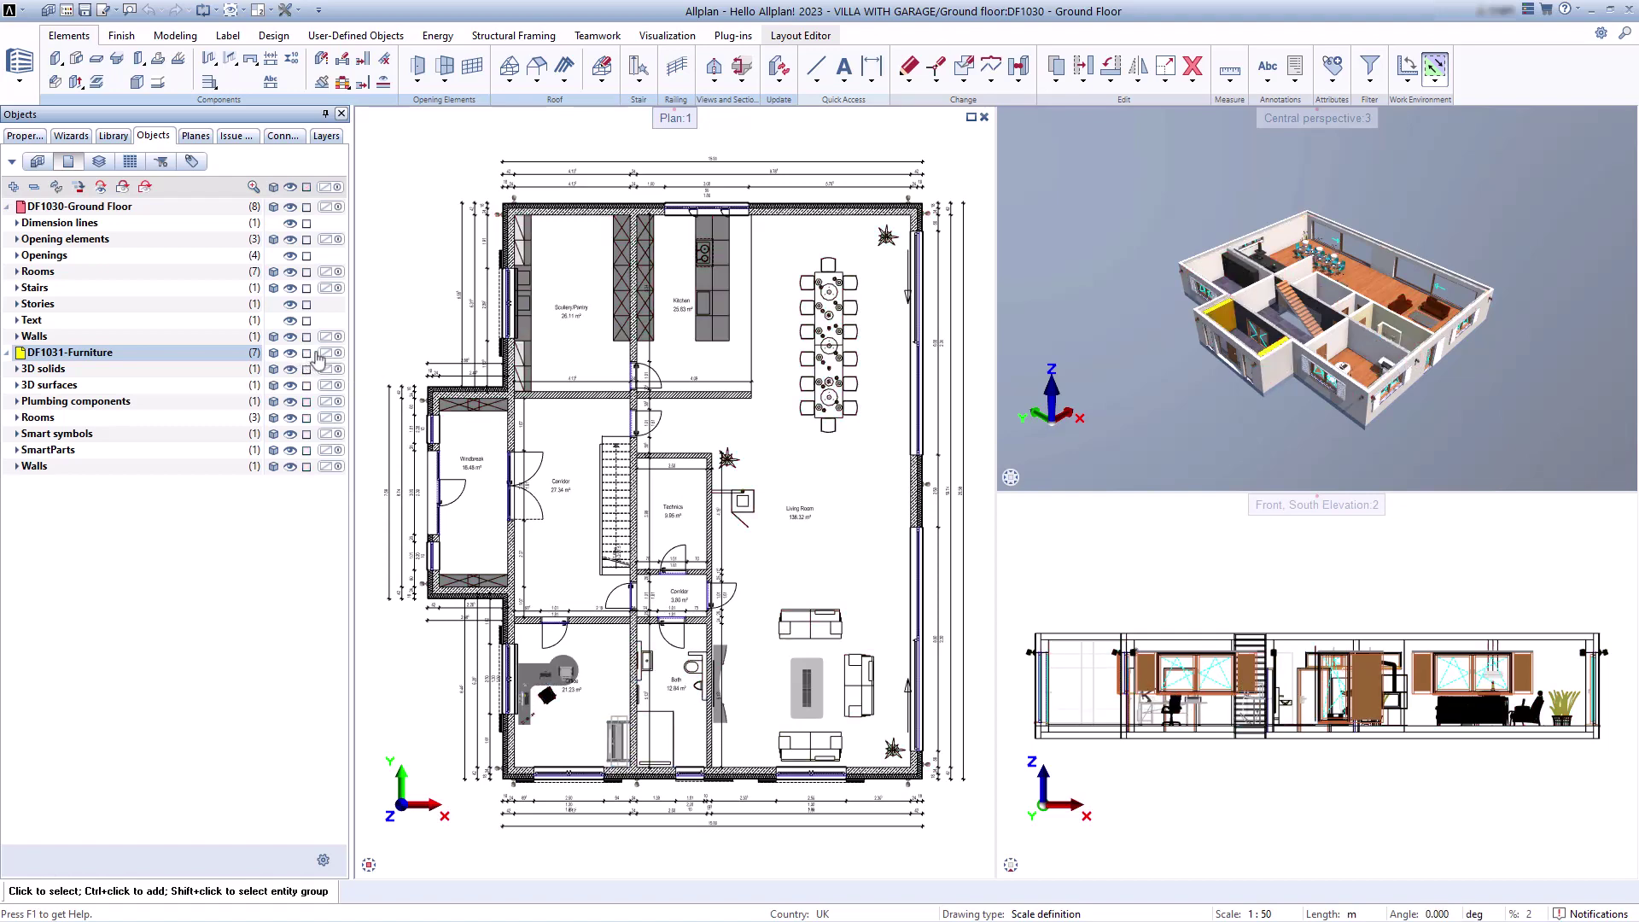
Colour the furniture blue with colour 7, remove the colour, and show the Planes palette
{"action": "left_click", "coordinate": [327, 353]}
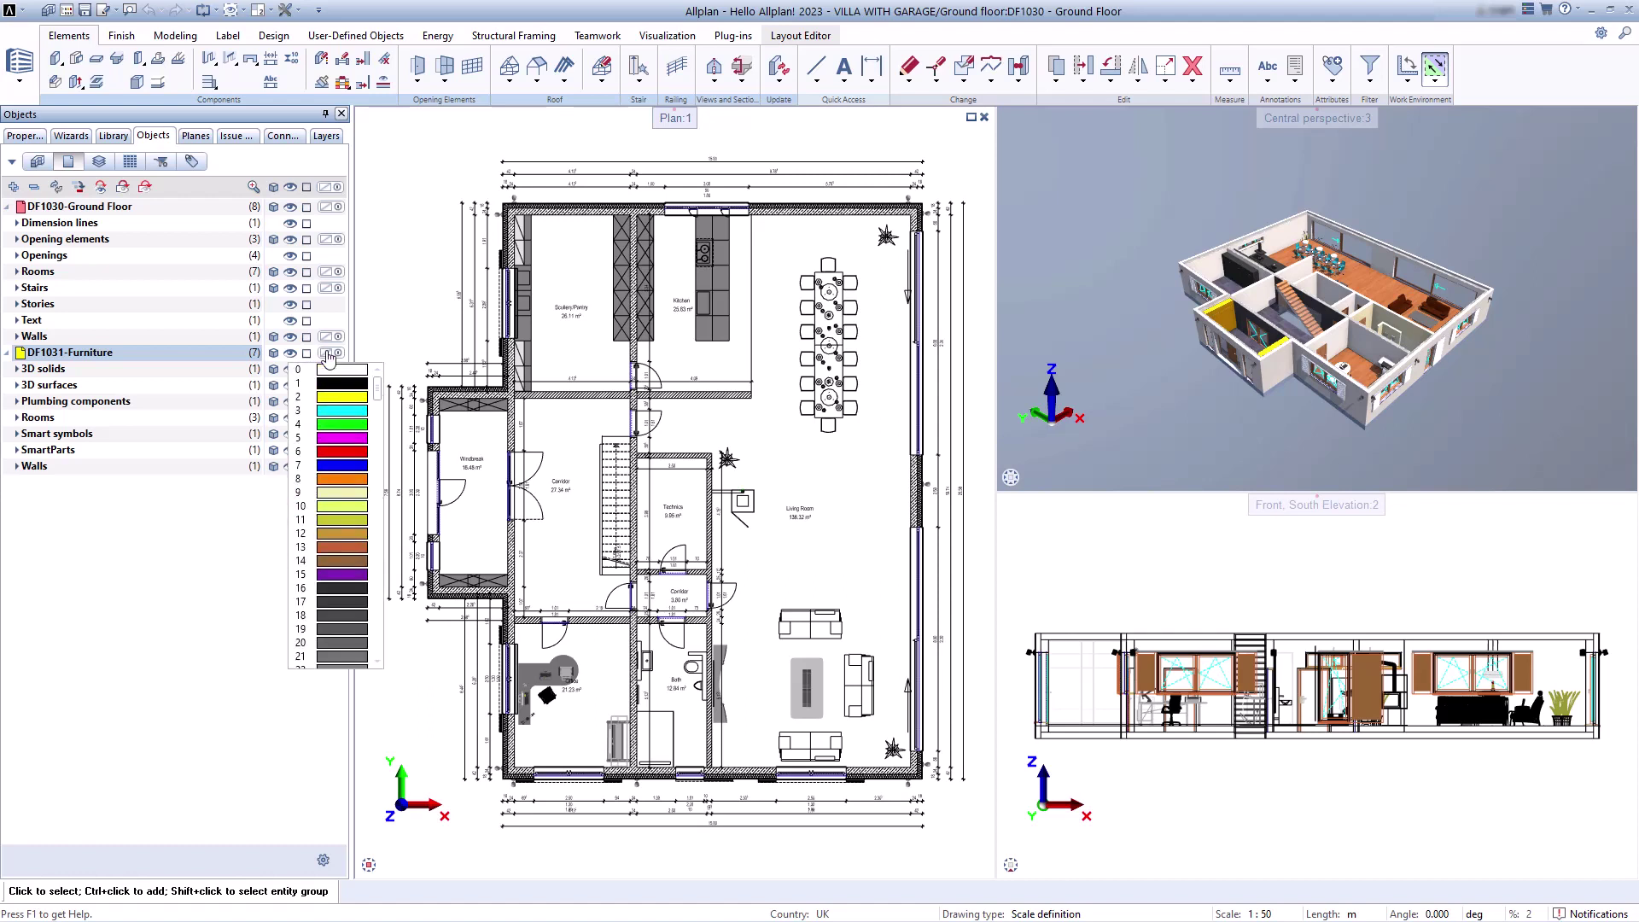
{"action": "left_click", "coordinate": [333, 467]}
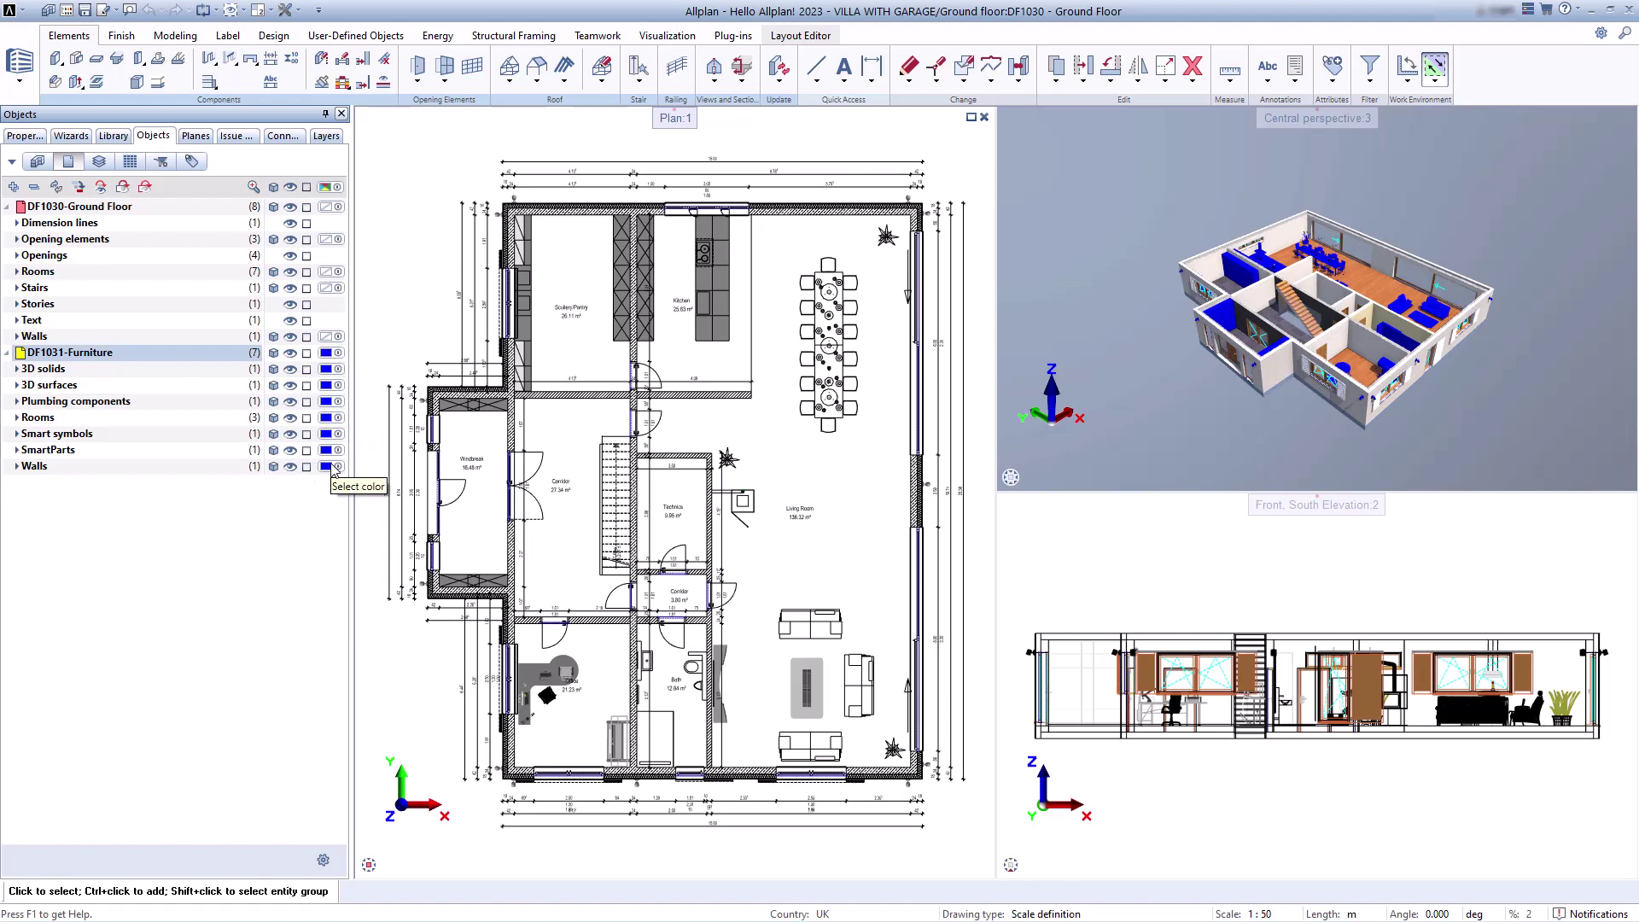
{"action": "left_click", "coordinate": [339, 354]}
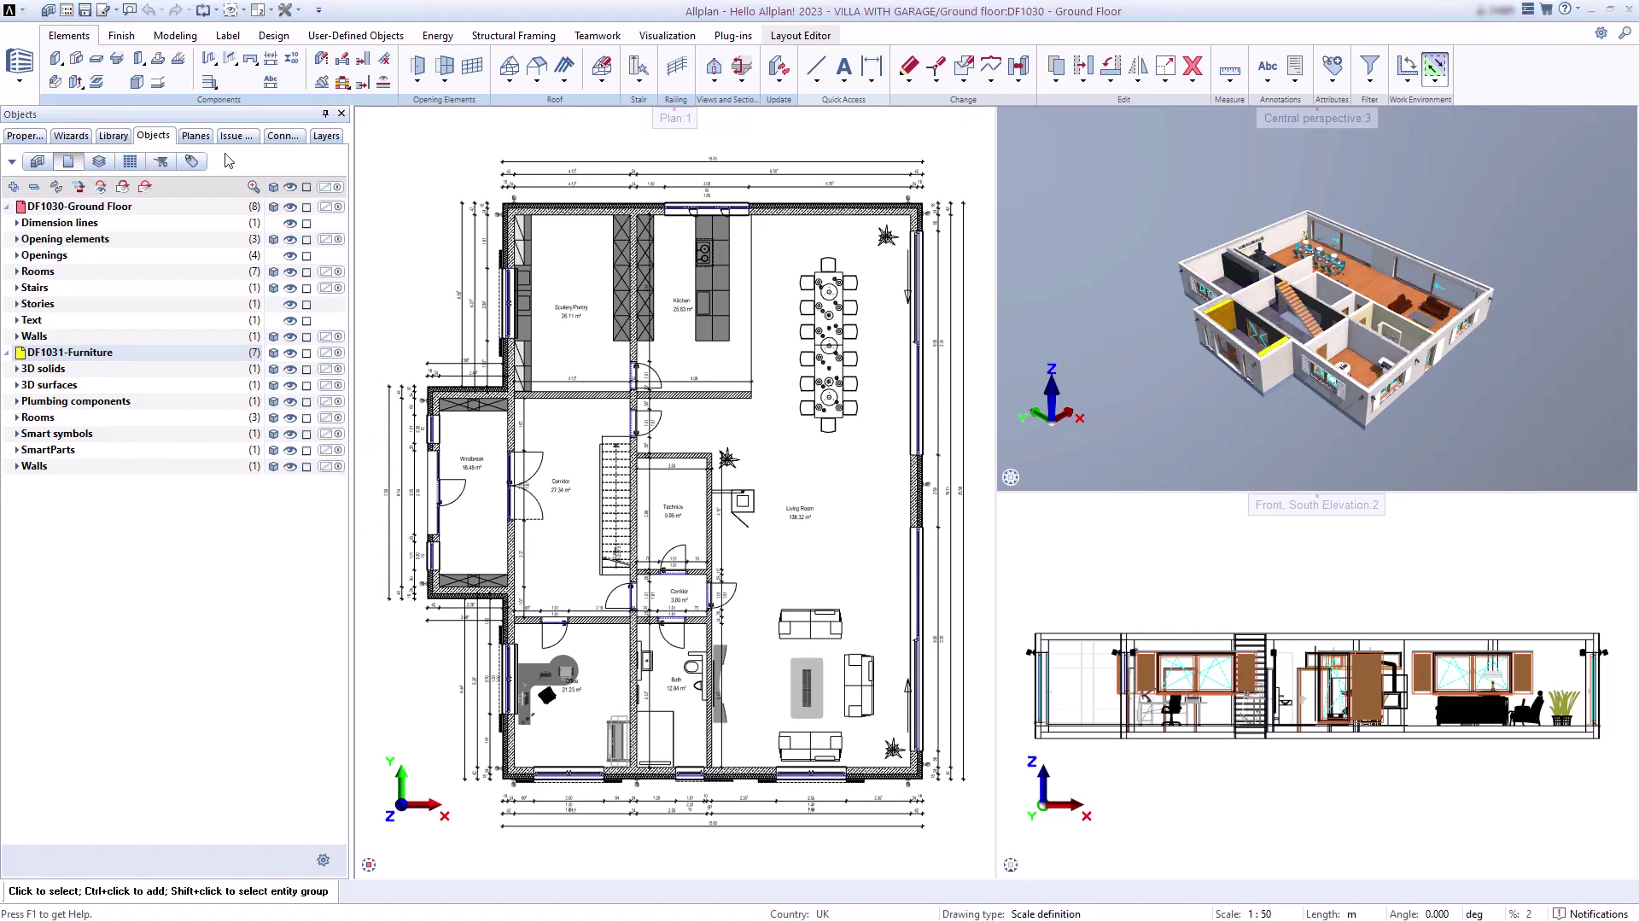
{"action": "left_click", "coordinate": [195, 135]}
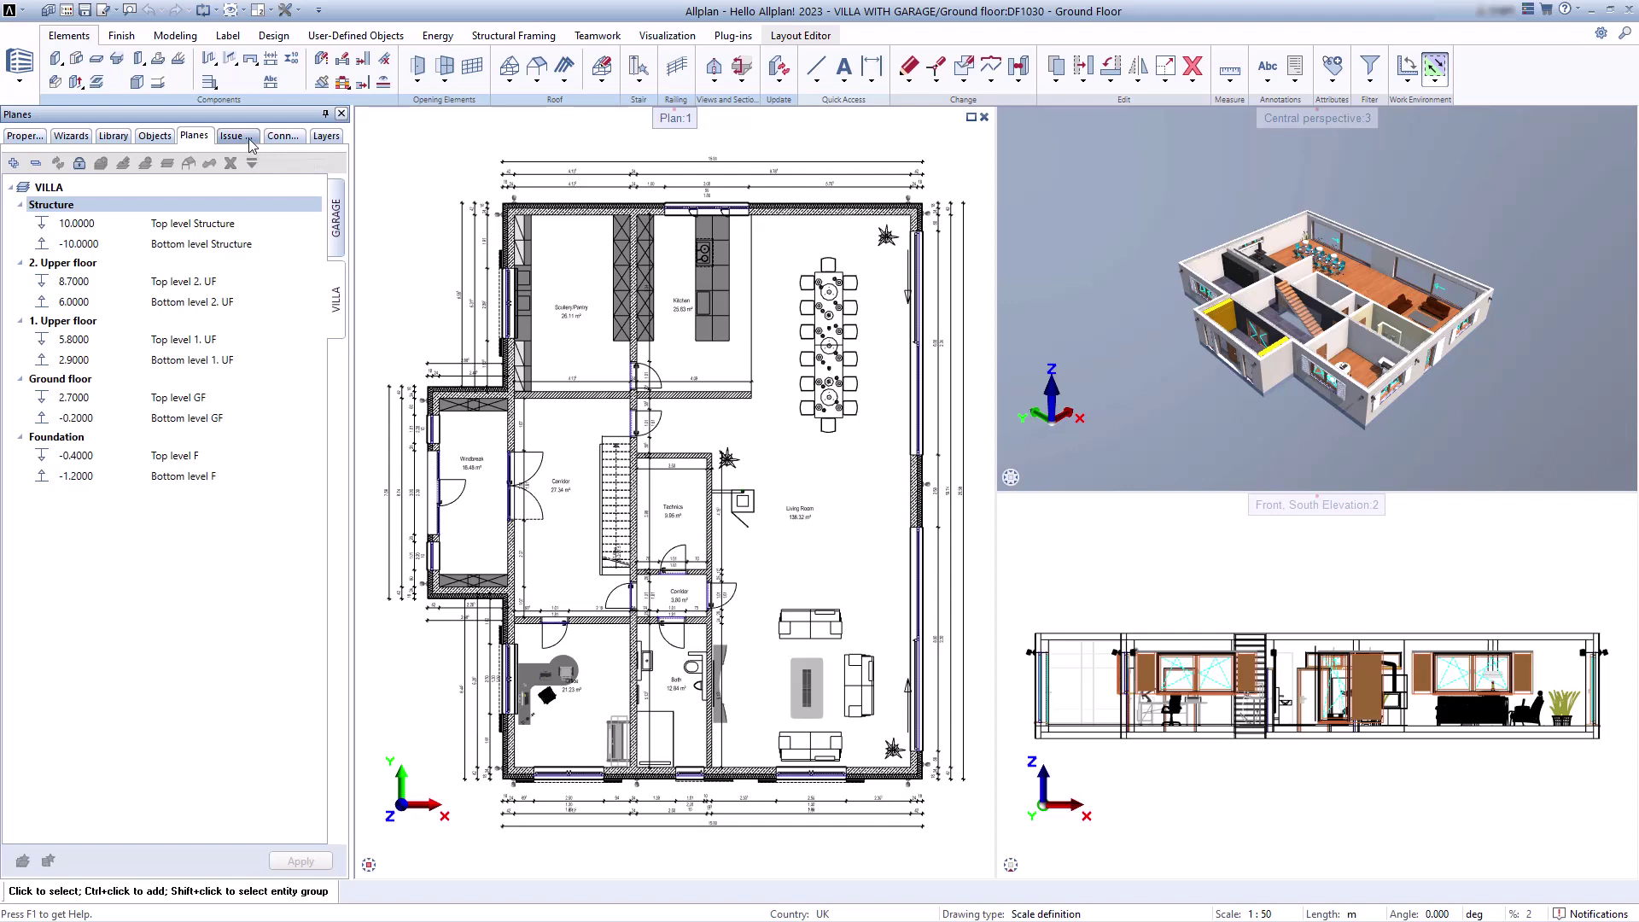
Open the Bimplus Issue Manager, then the Connect content library with Exterior, Interior and Persons
{"action": "left_click", "coordinate": [250, 141]}
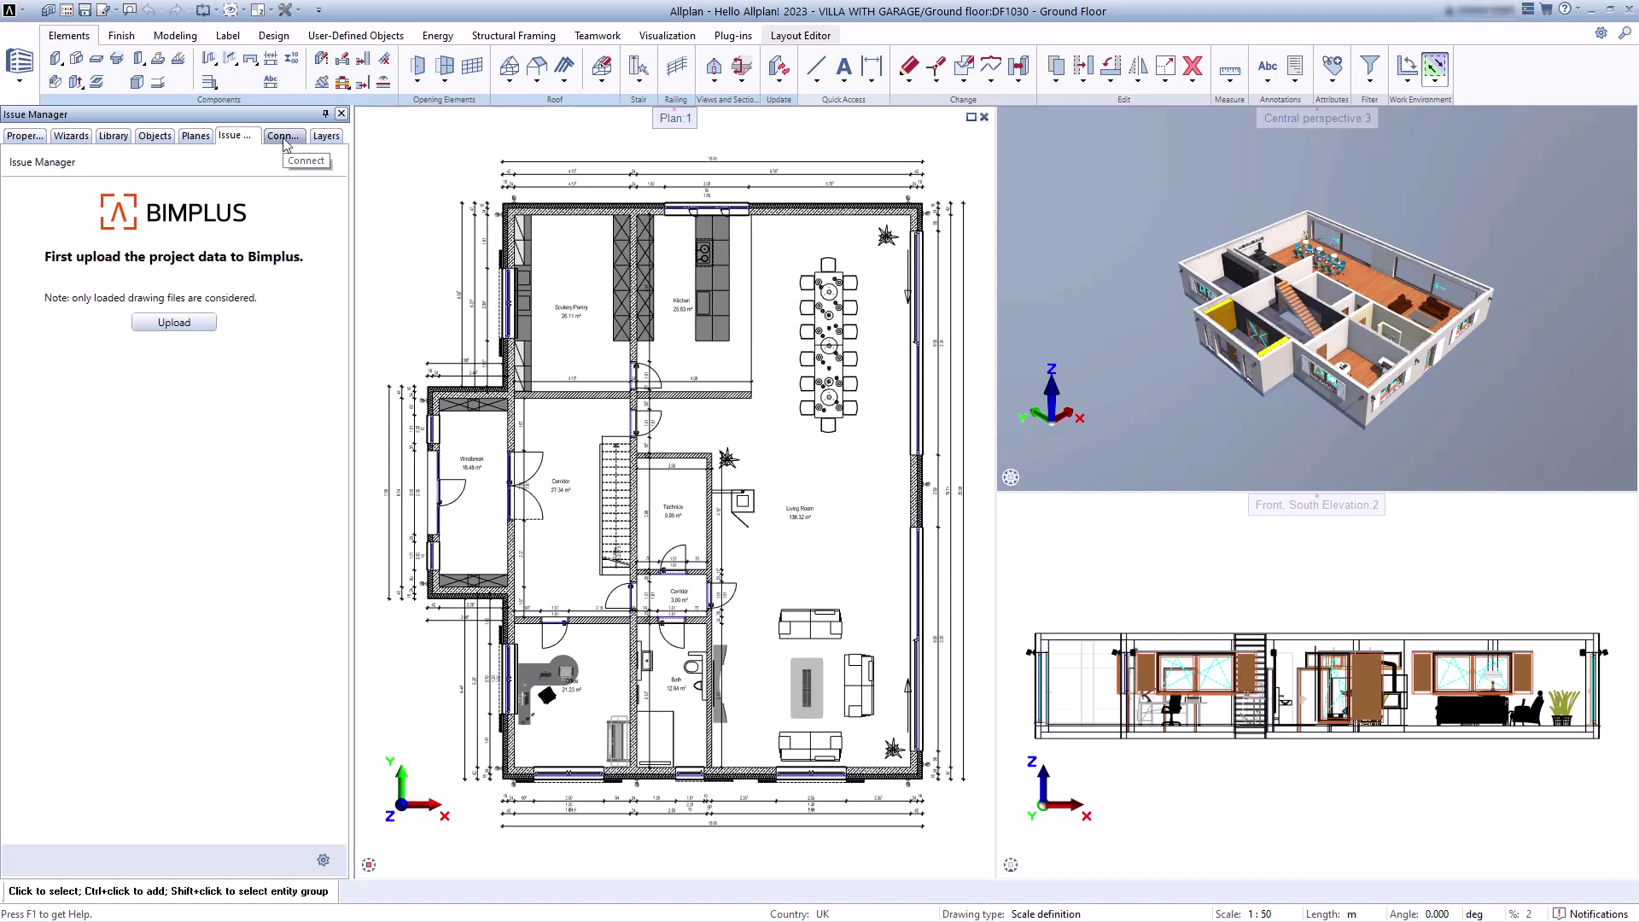
{"action": "left_click", "coordinate": [282, 136]}
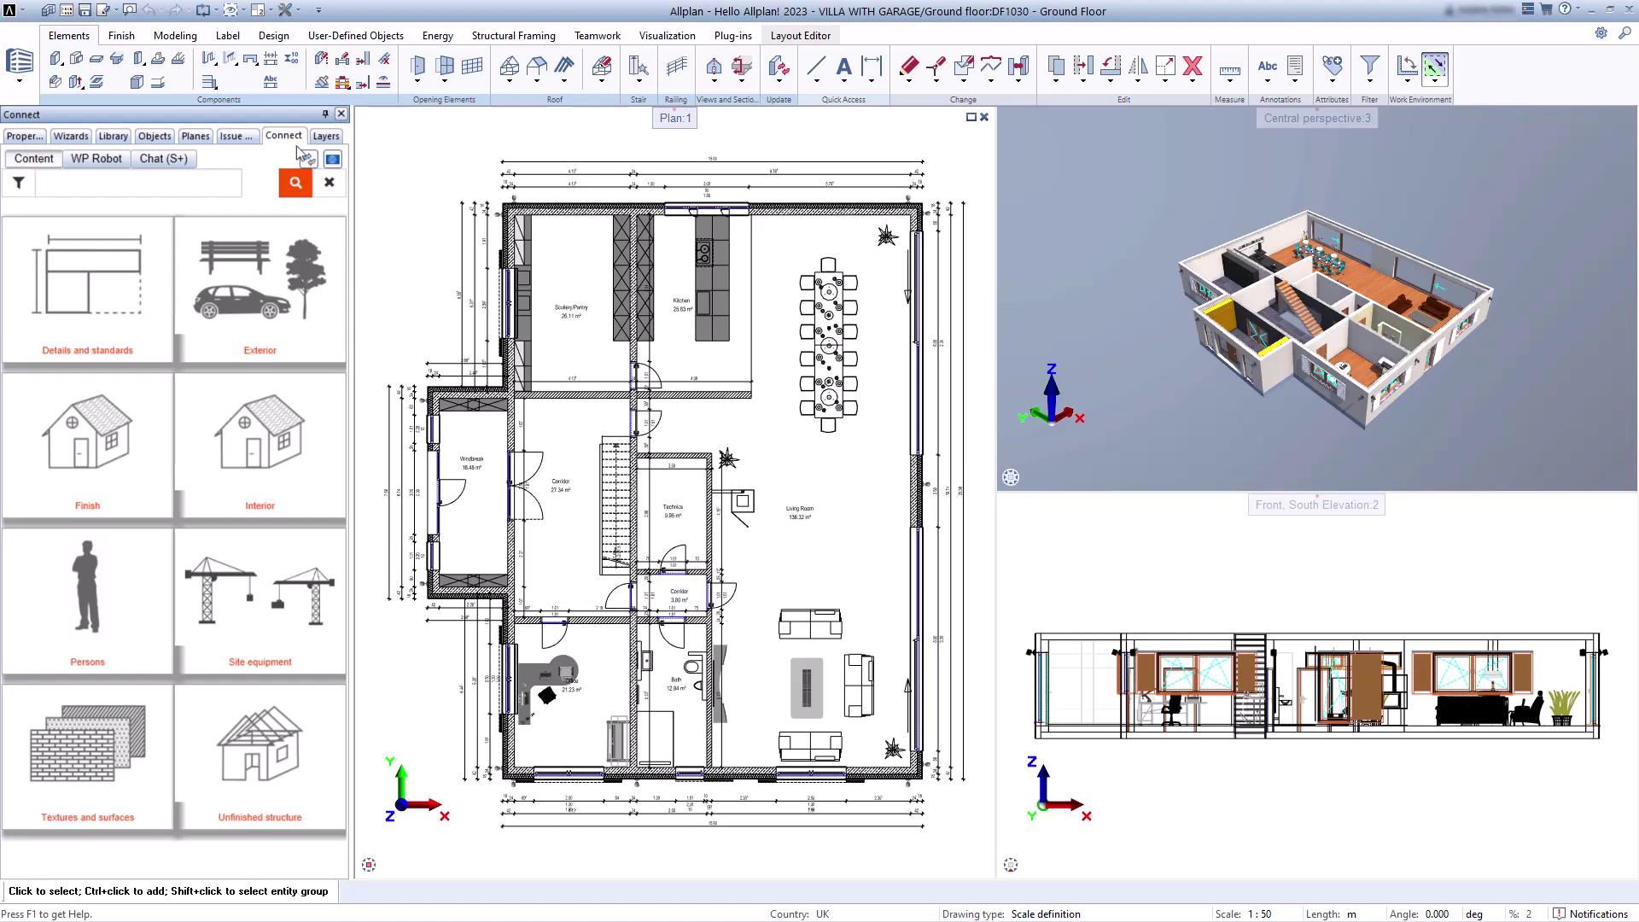
Show the Layers palette listing Design, Dimension line, Architecture and Room layers
{"action": "left_click", "coordinate": [324, 136]}
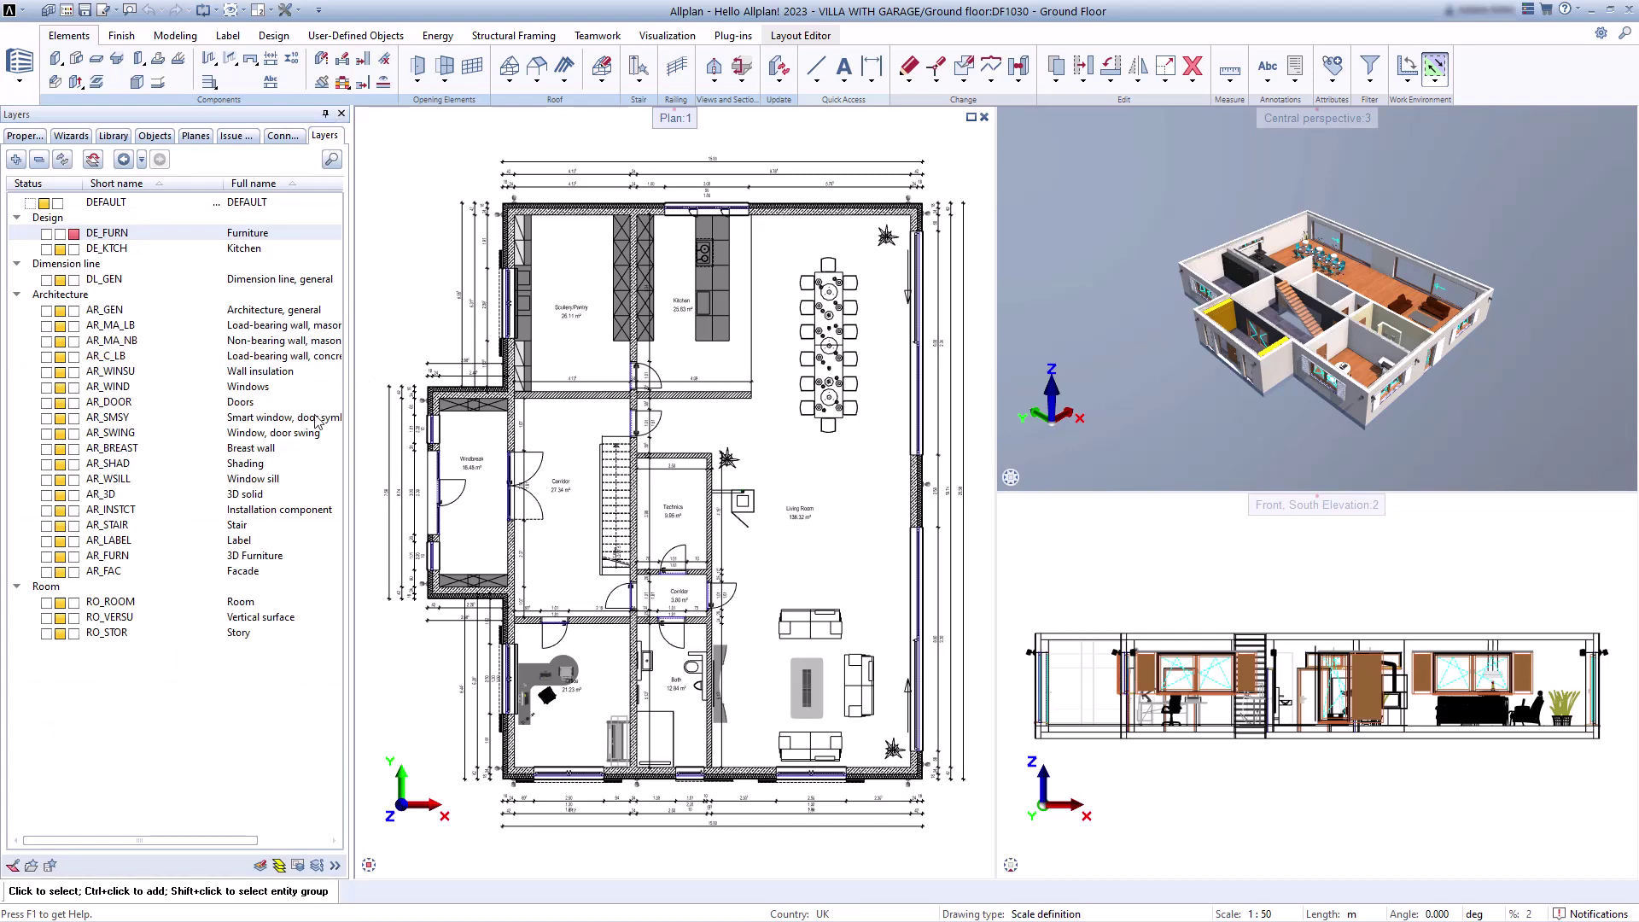
{"action": "left_click", "coordinate": [60, 602]}
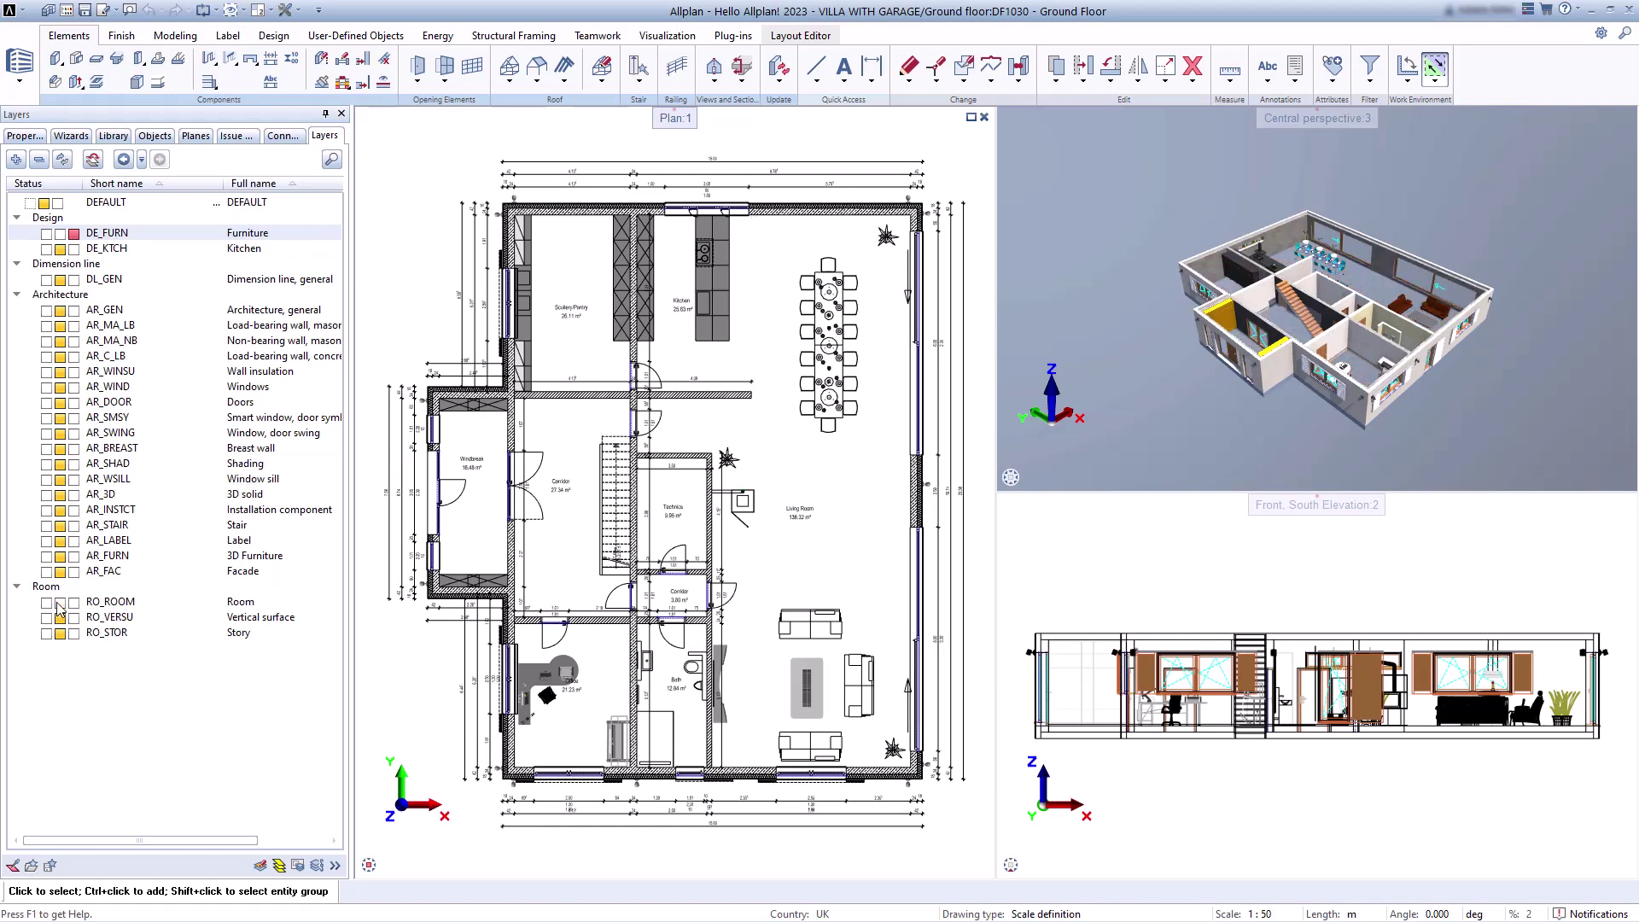
{"action": "left_click", "coordinate": [58, 605]}
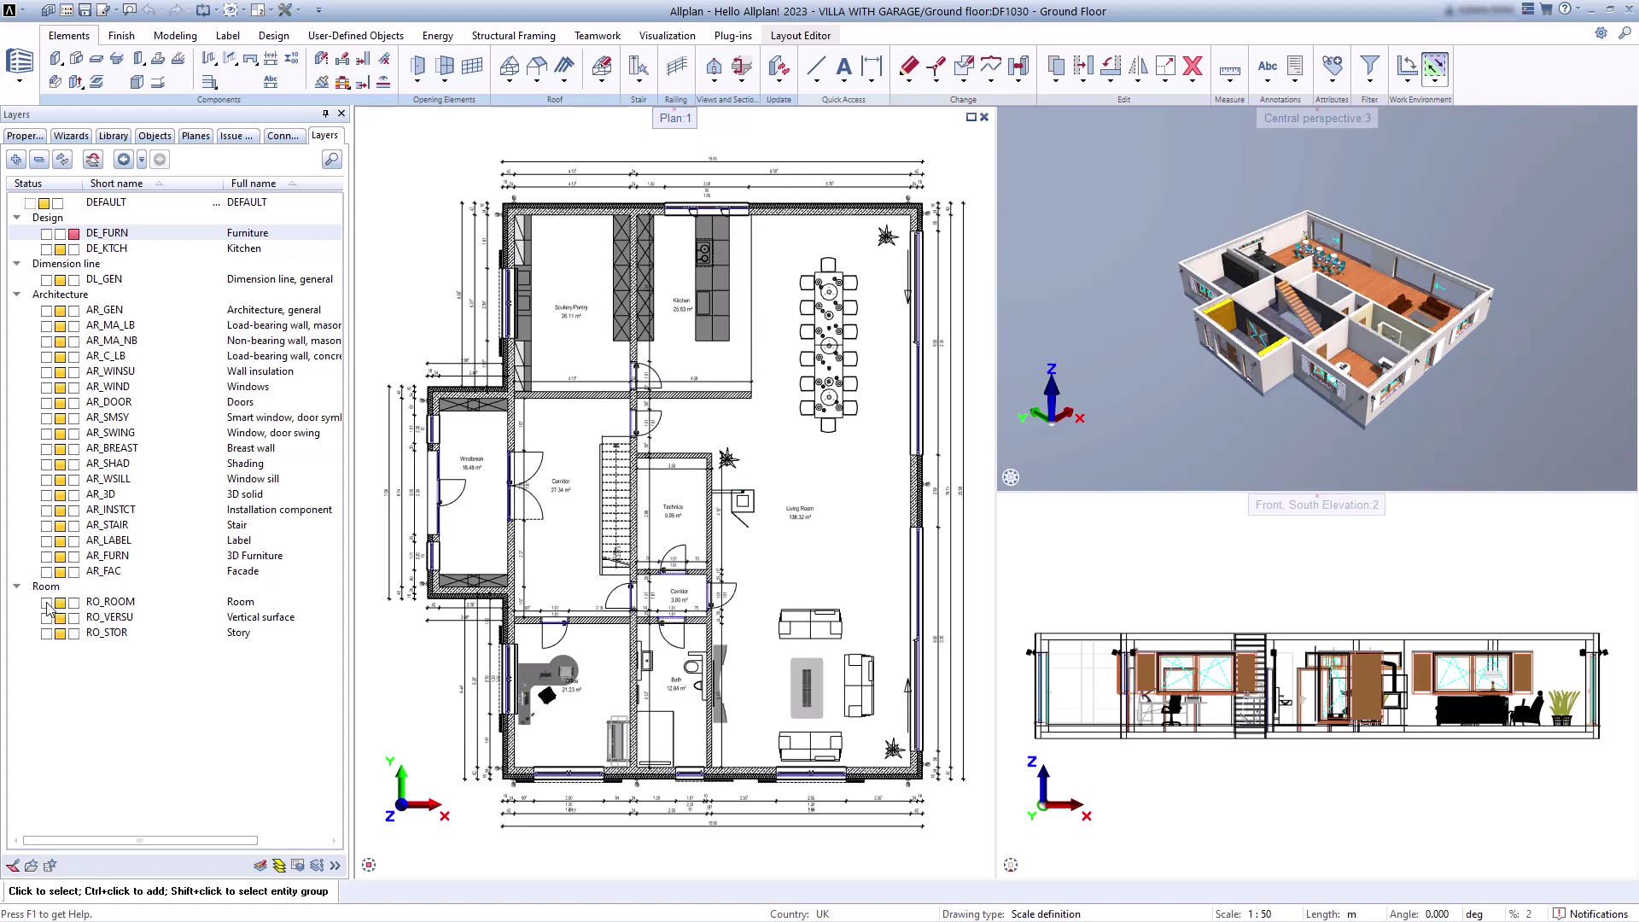
{"action": "left_click", "coordinate": [47, 603]}
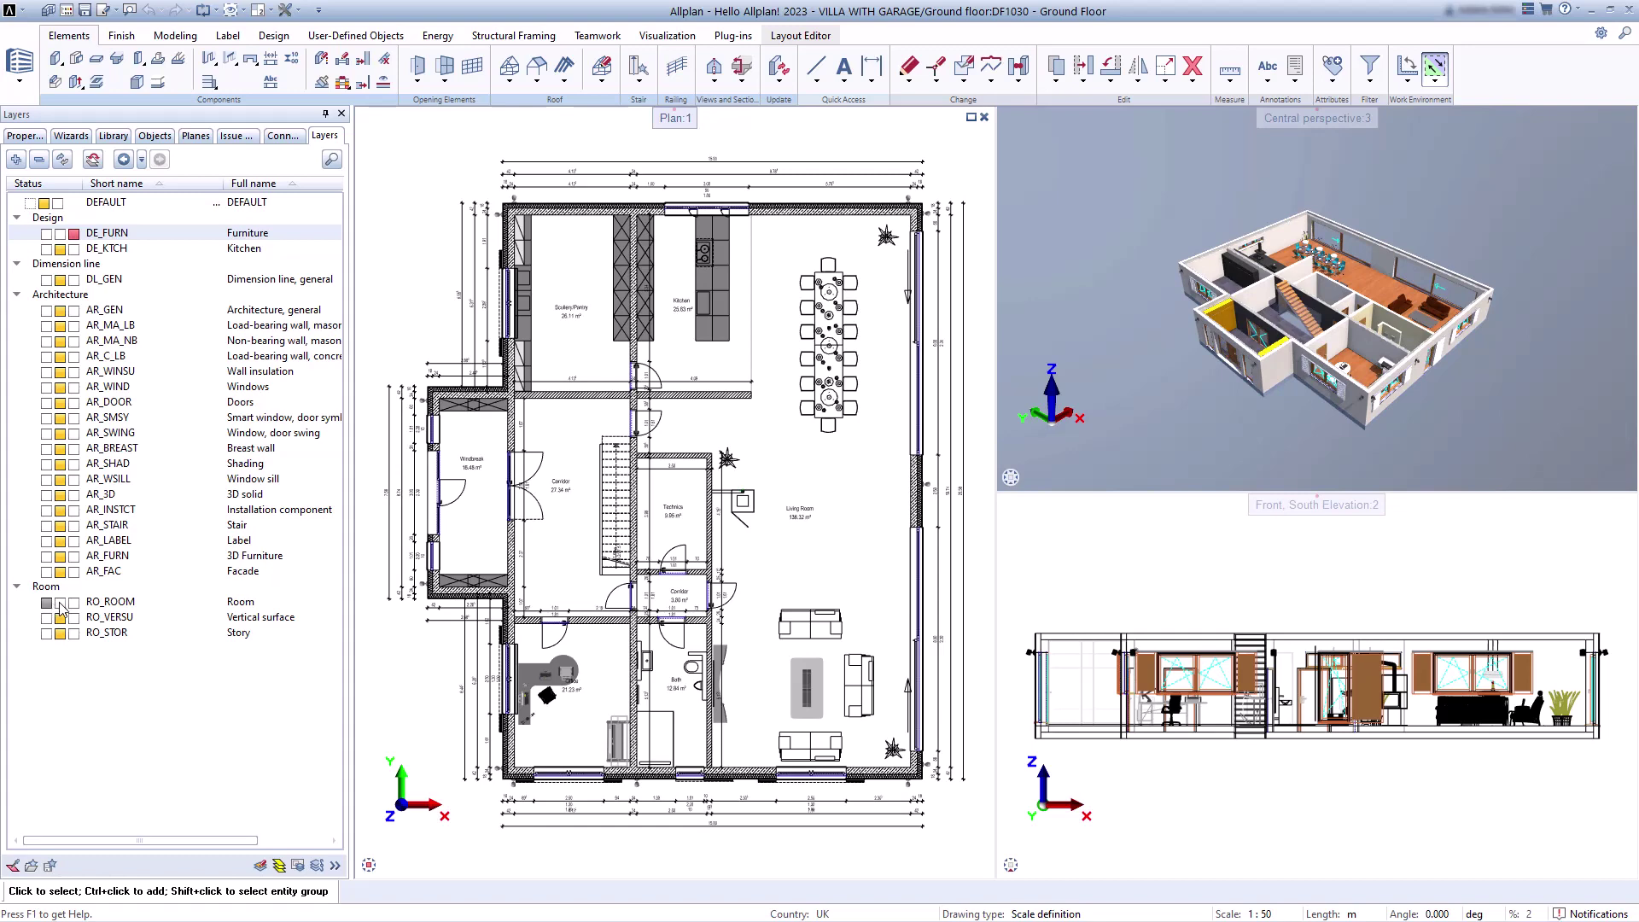
{"action": "left_click", "coordinate": [60, 605]}
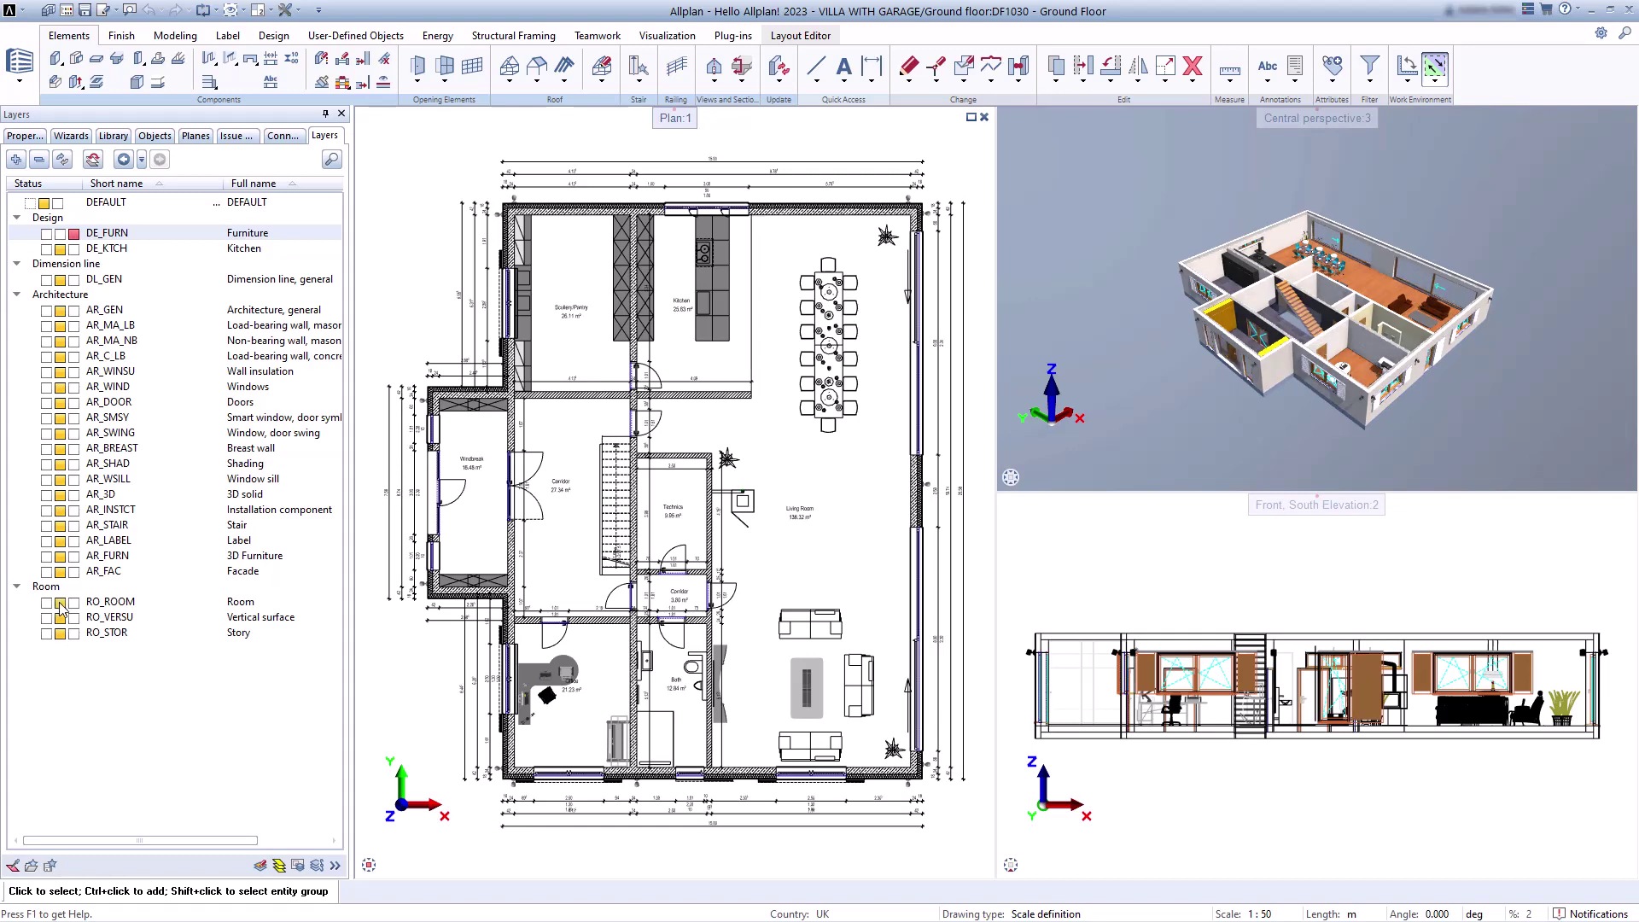